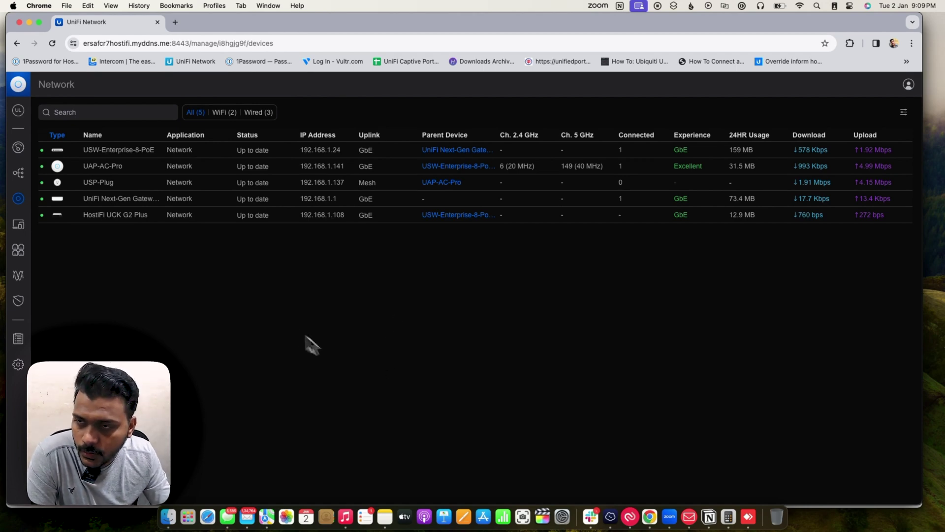
Check the Network application version in the settings, and return to the device list
{"action": "left_click", "coordinate": [19, 365]}
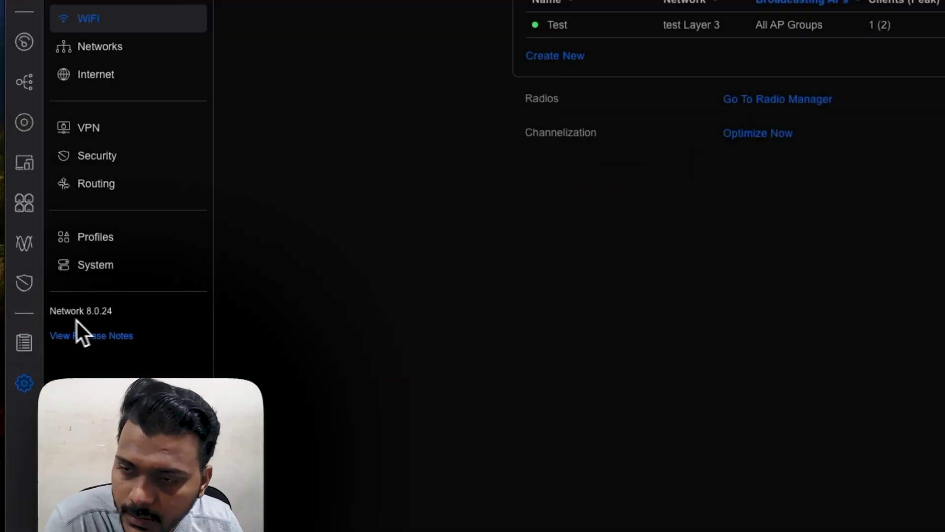
{"action": "double_click", "coordinate": [126, 285]}
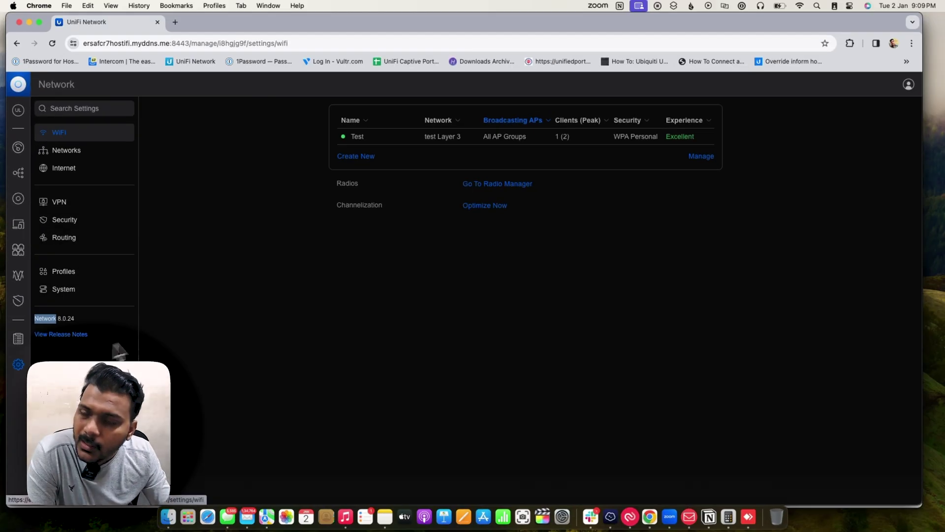
{"action": "left_click", "coordinate": [19, 199]}
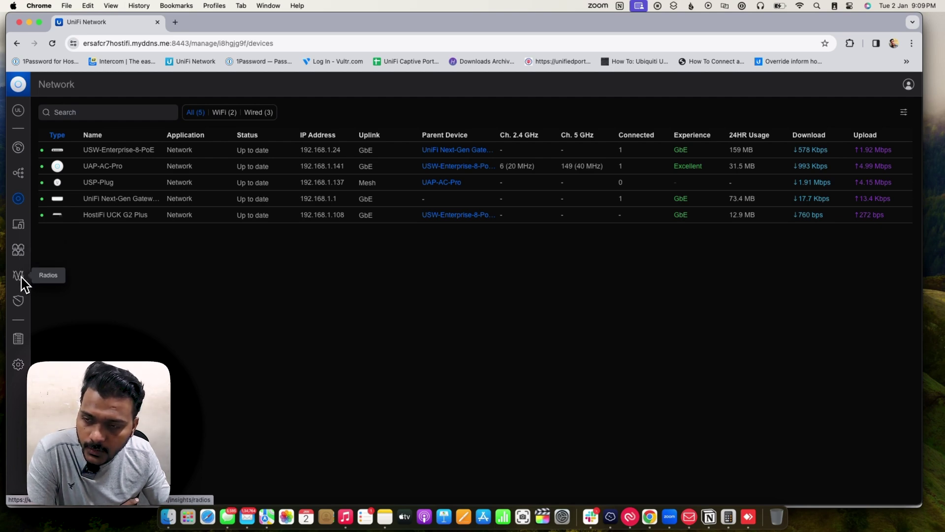
Review port management for the USW-Enterprise-8-PoE, including its device choices, Insights and VLANs, ending on the Ports view
{"action": "left_click", "coordinate": [20, 251]}
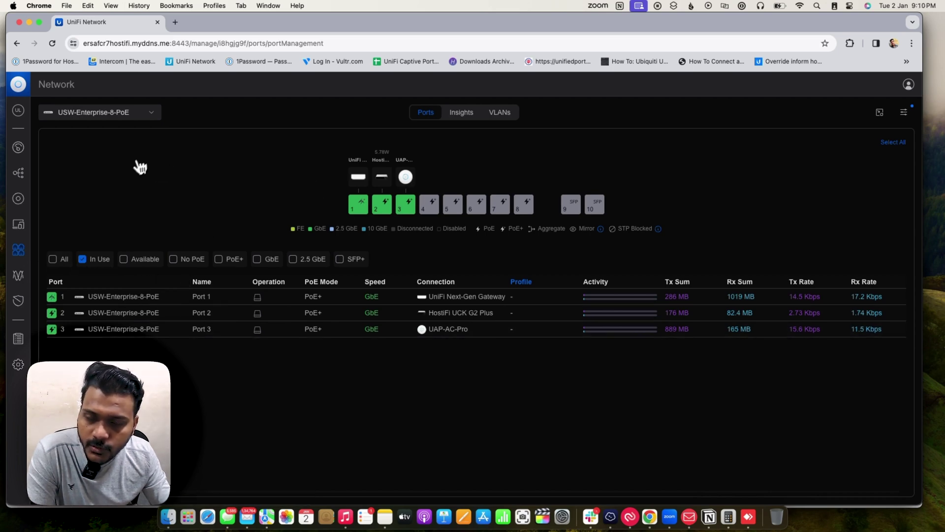
{"action": "left_click", "coordinate": [151, 113]}
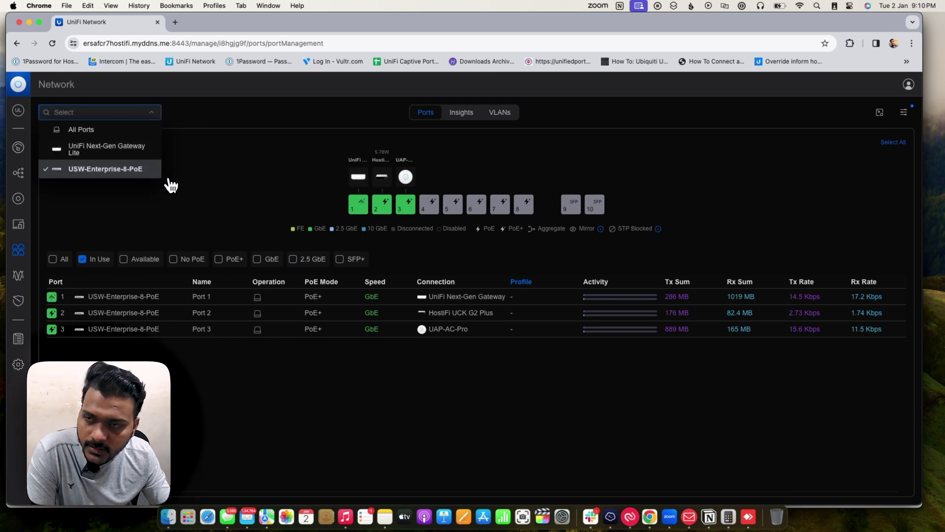
{"action": "left_click", "coordinate": [457, 142]}
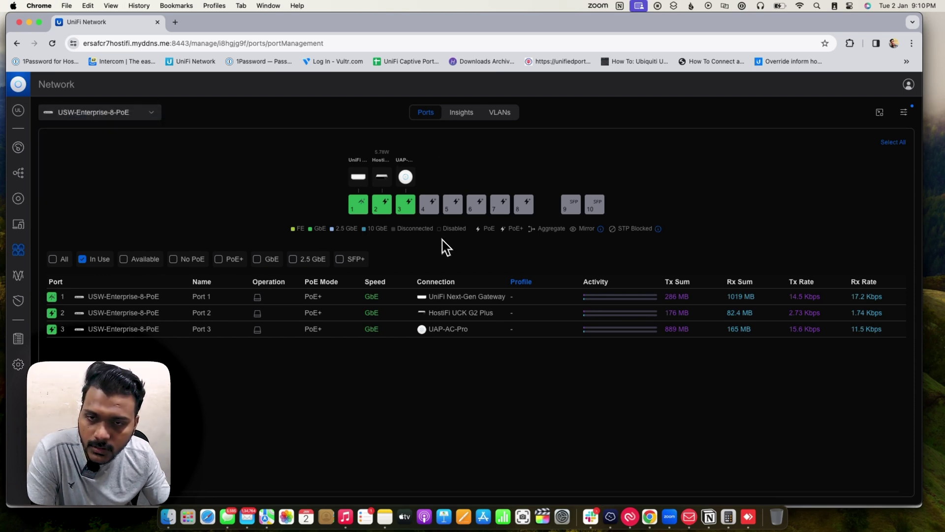
{"action": "left_click", "coordinate": [465, 116]}
{"action": "left_click", "coordinate": [505, 116]}
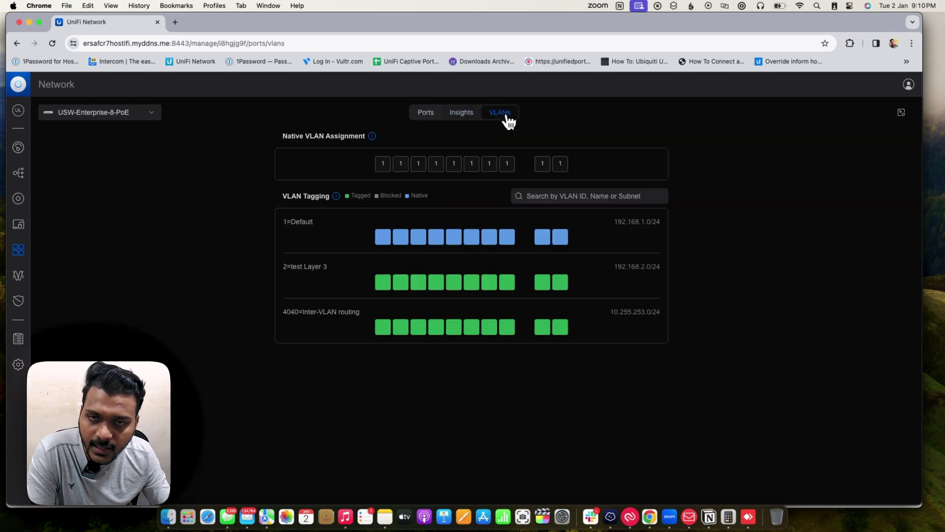
{"action": "left_click", "coordinate": [431, 118]}
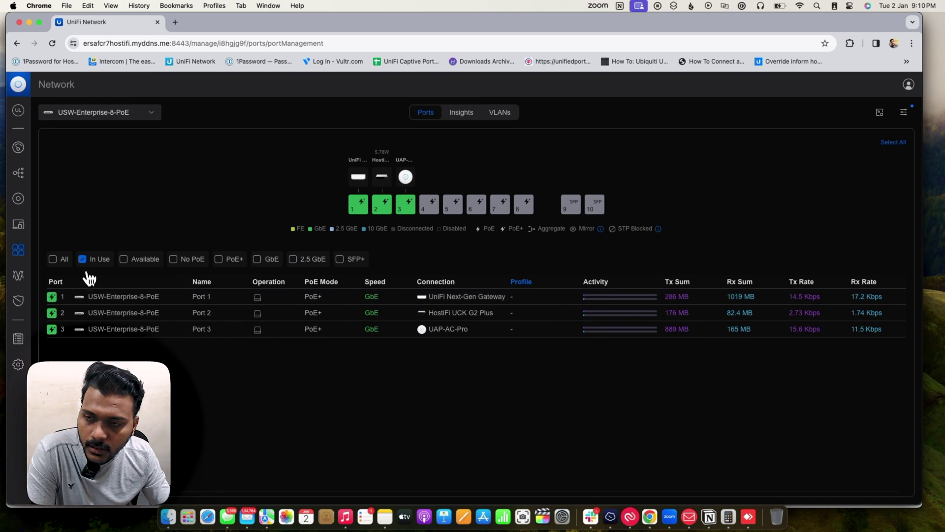
Compare the switch's All and In Use port lists, and examine the settings of Port 2
{"action": "left_click", "coordinate": [56, 261]}
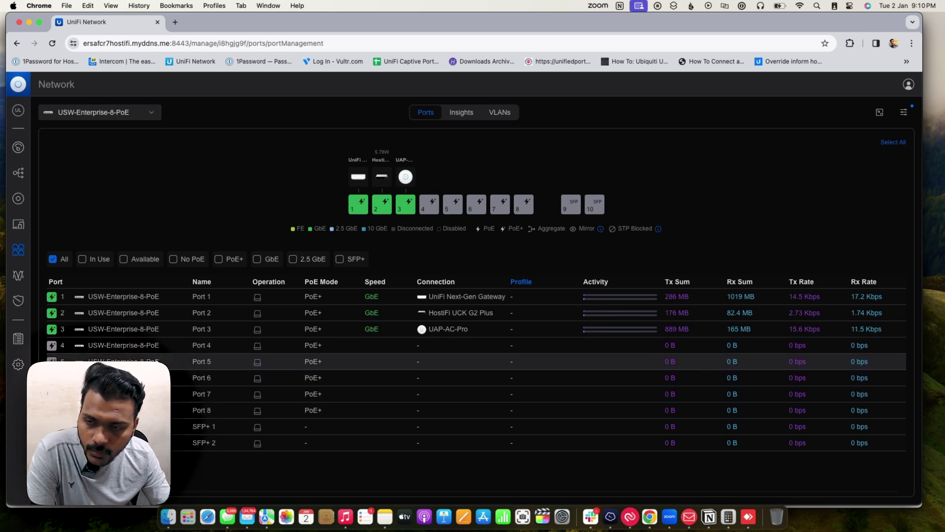
{"action": "left_click", "coordinate": [83, 260]}
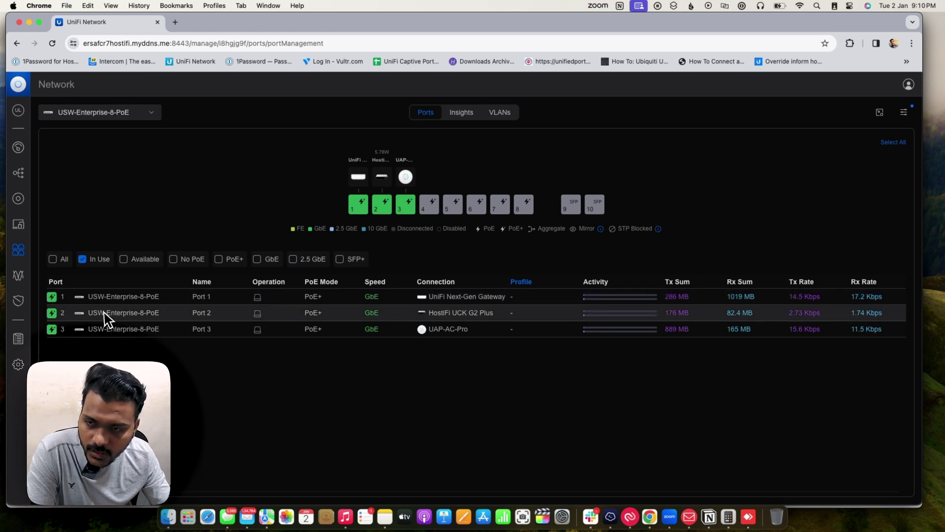
{"action": "left_click", "coordinate": [144, 322]}
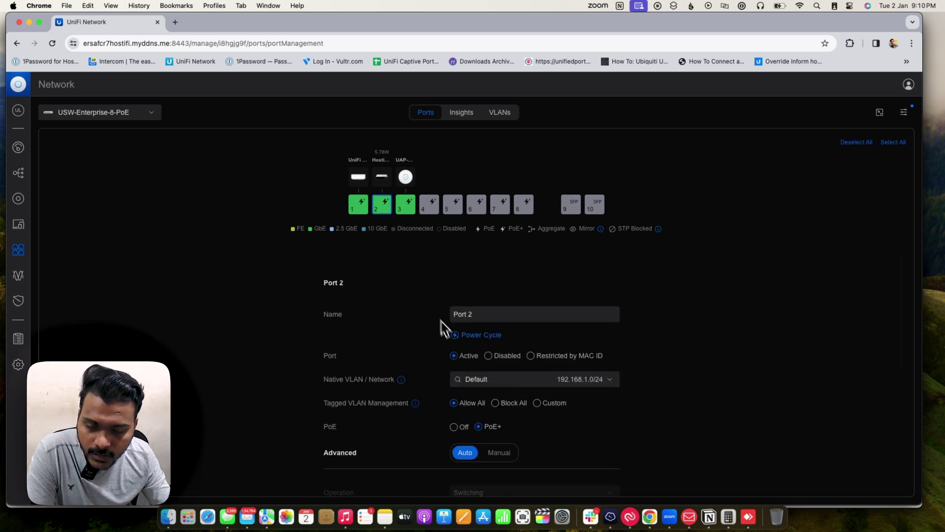
{"action": "scroll", "coordinate": [467, 345], "scroll_direction": "down", "scroll_amount": 5}
{"action": "scroll", "coordinate": [591, 359], "scroll_direction": "up", "scroll_amount": 5}
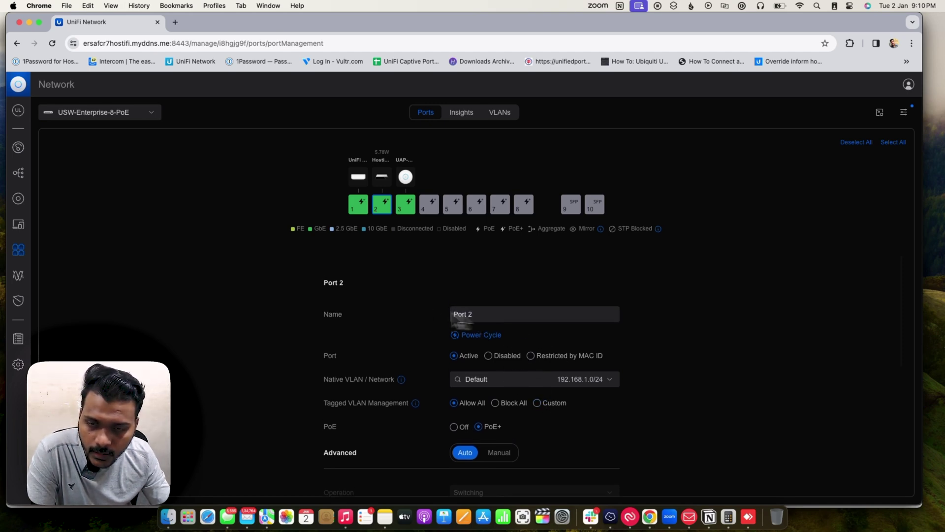
{"action": "scroll", "coordinate": [345, 369], "scroll_direction": "down", "scroll_amount": 2}
{"action": "scroll", "coordinate": [347, 368], "scroll_direction": "down", "scroll_amount": 1}
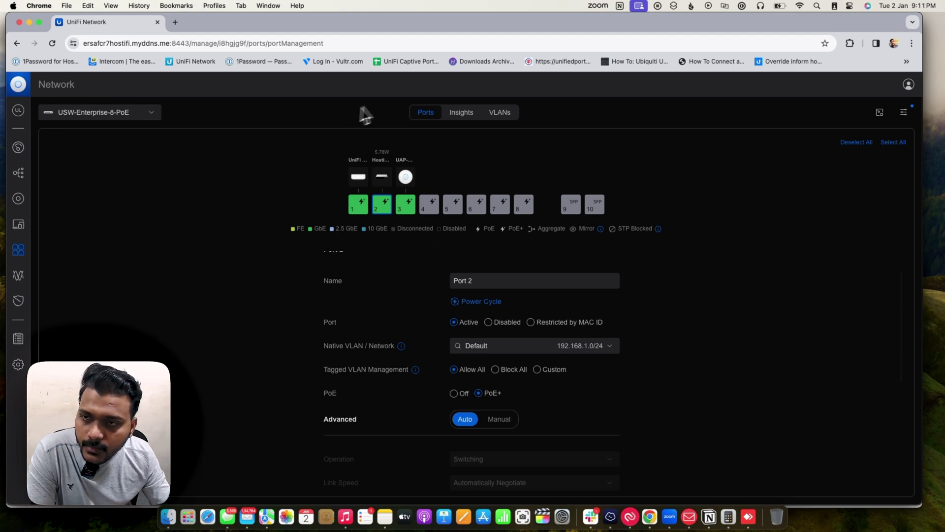
Filter the radios to 2.4 GHz and inspect the UAP-AC-Pro's radio settings and transmit power options
{"action": "left_click", "coordinate": [20, 278]}
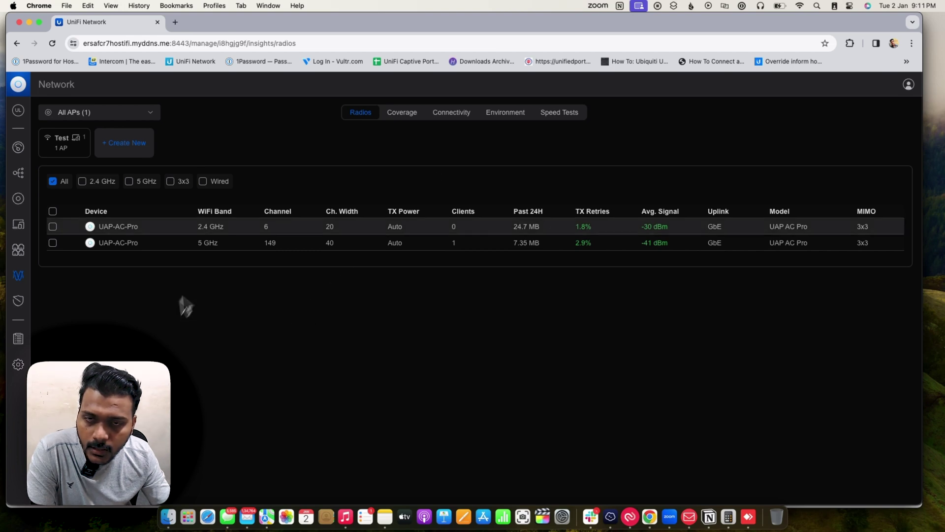
{"action": "left_click", "coordinate": [22, 366]}
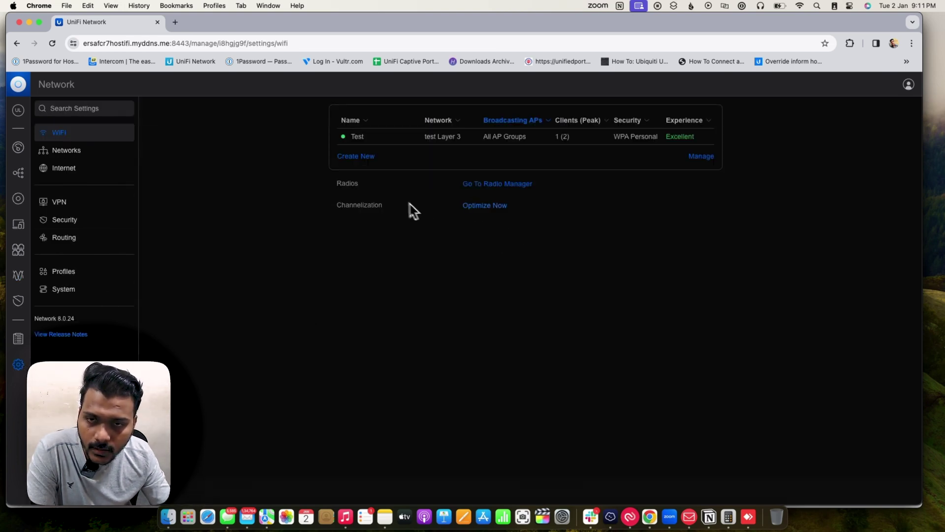
{"action": "left_click", "coordinate": [19, 275]}
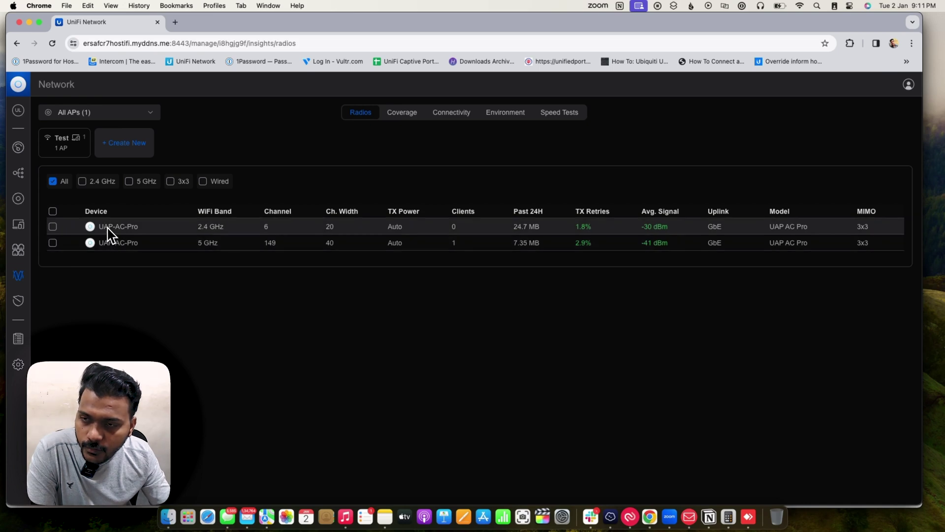
{"action": "left_click", "coordinate": [84, 182]}
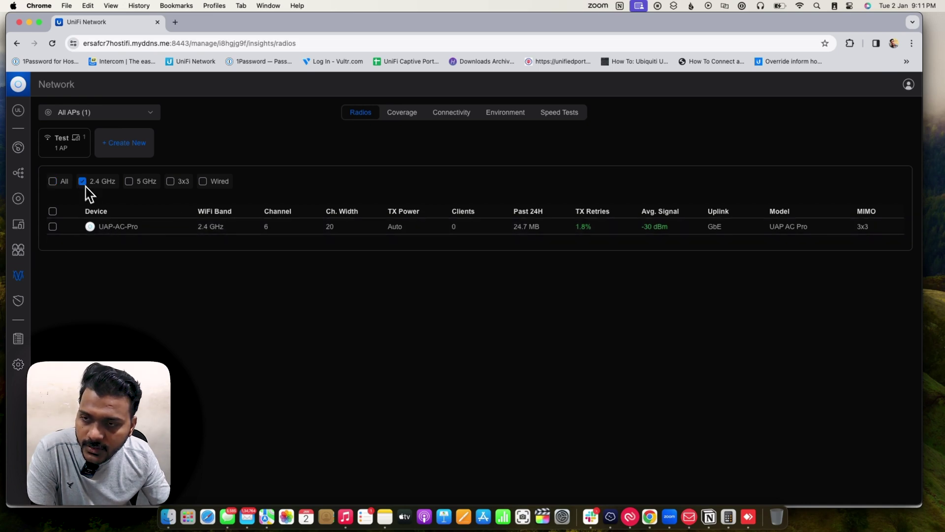
{"action": "left_click", "coordinate": [133, 230]}
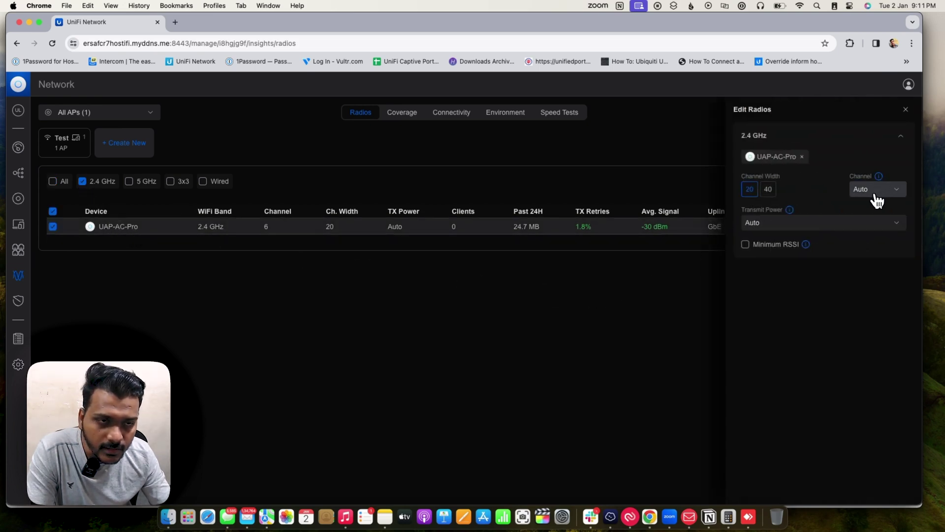
{"action": "left_click", "coordinate": [846, 226]}
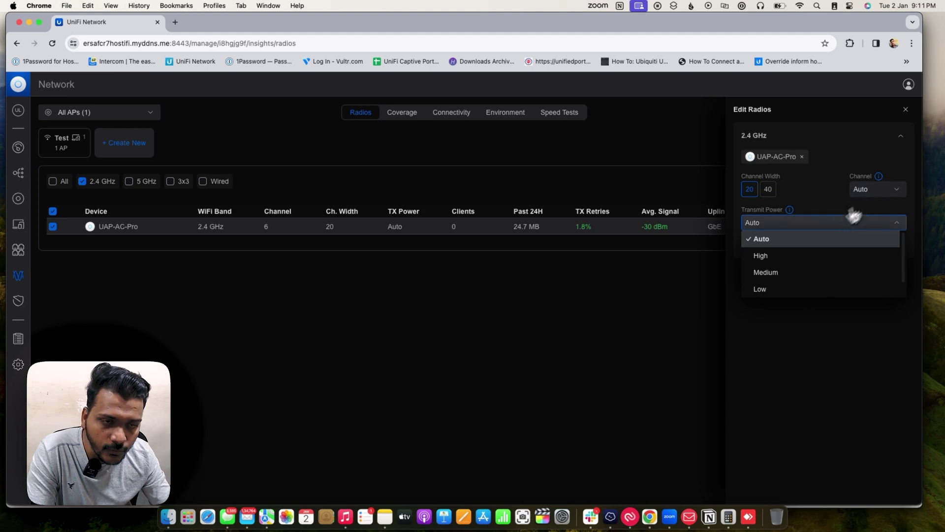
{"action": "left_click", "coordinate": [355, 331]}
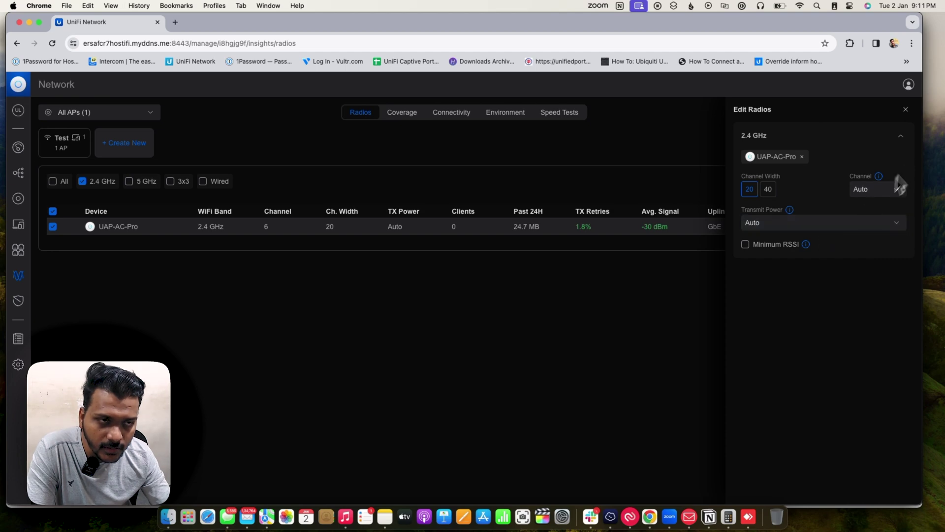
Filter the radios to 5 GHz, view the transmit power and channel options in the open radio editor, and close it
{"action": "left_click", "coordinate": [129, 181]}
{"action": "left_click", "coordinate": [96, 185]}
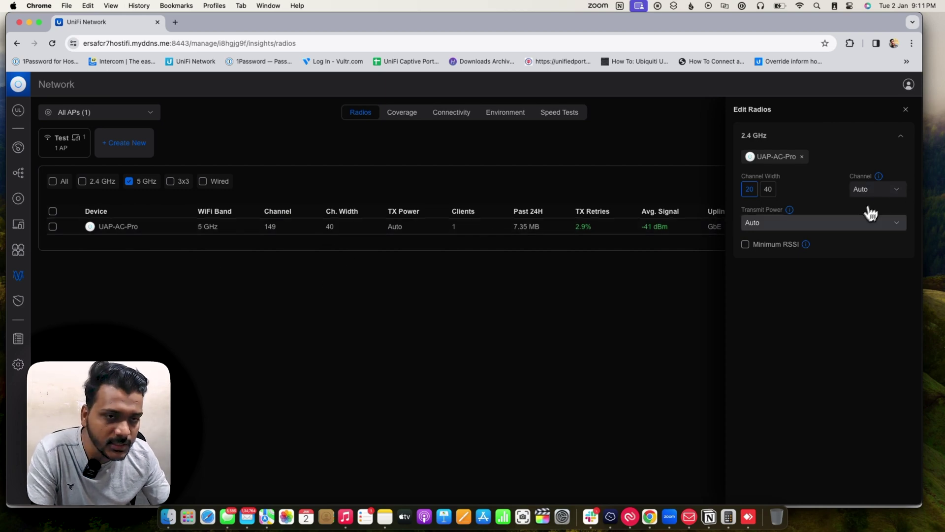
{"action": "left_click", "coordinate": [825, 224]}
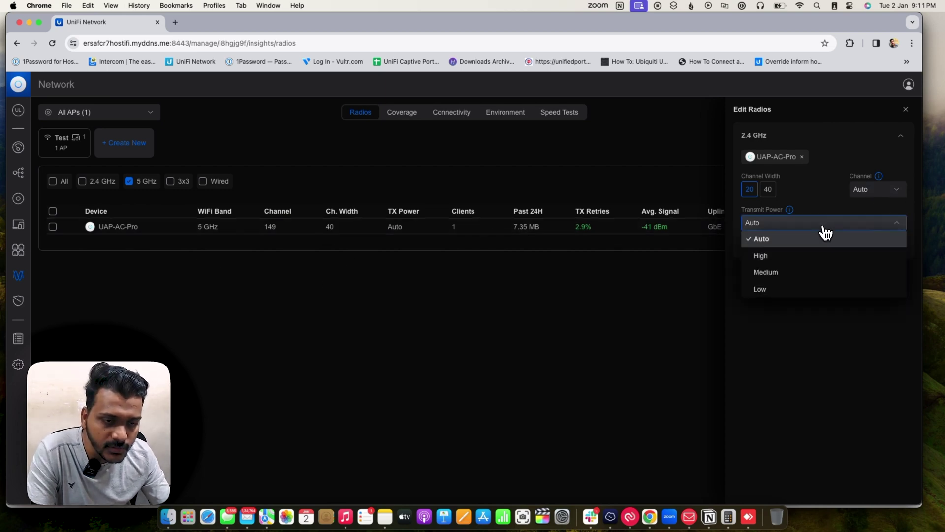
{"action": "left_click", "coordinate": [872, 197]}
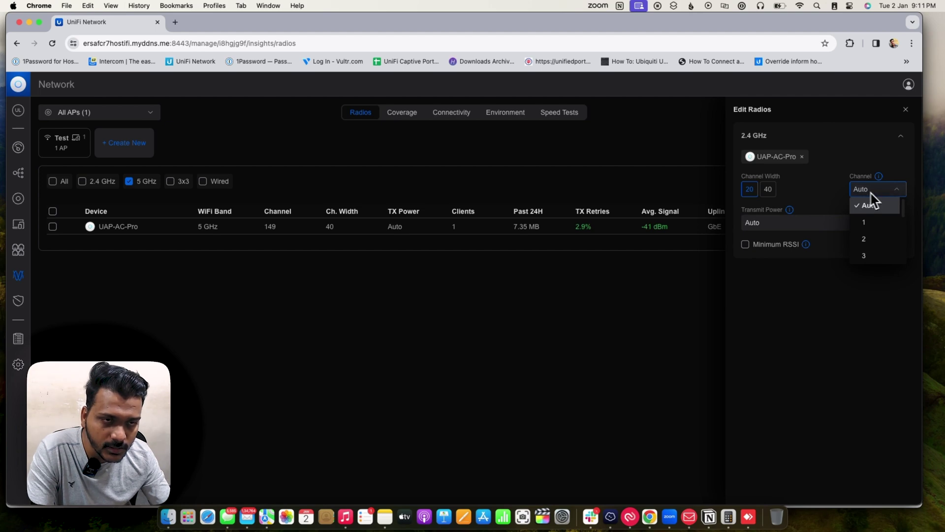
{"action": "left_click", "coordinate": [906, 111]}
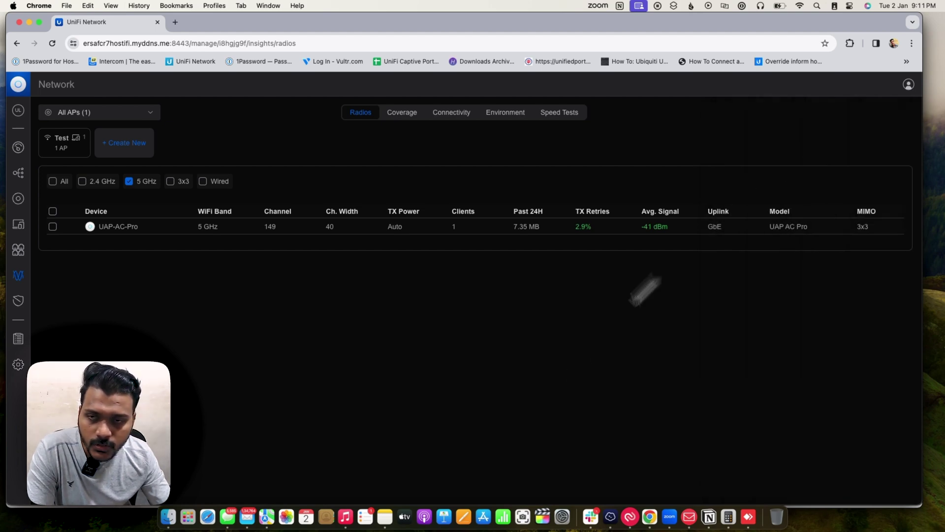
Look at the form for creating a WiFi network, leave it, and open the settings of the Test WiFi
{"action": "left_click", "coordinate": [116, 148]}
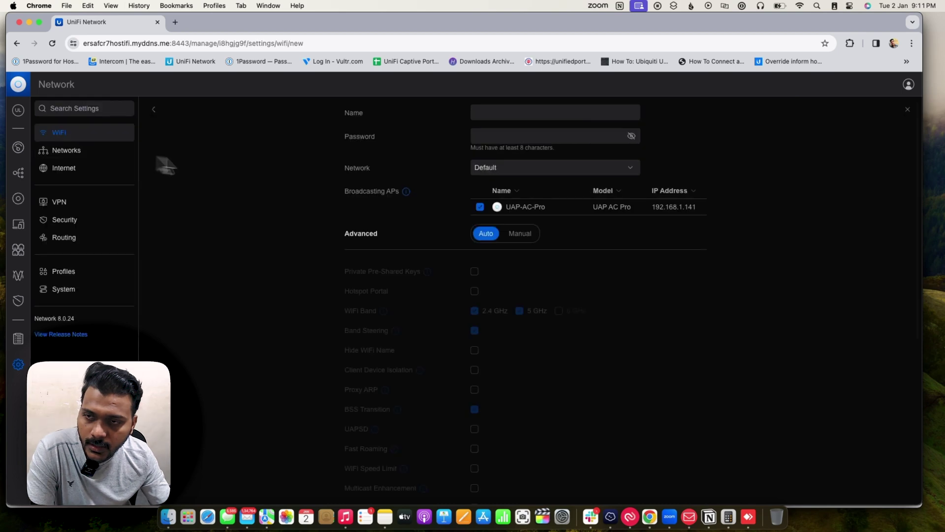
{"action": "left_click", "coordinate": [154, 110]}
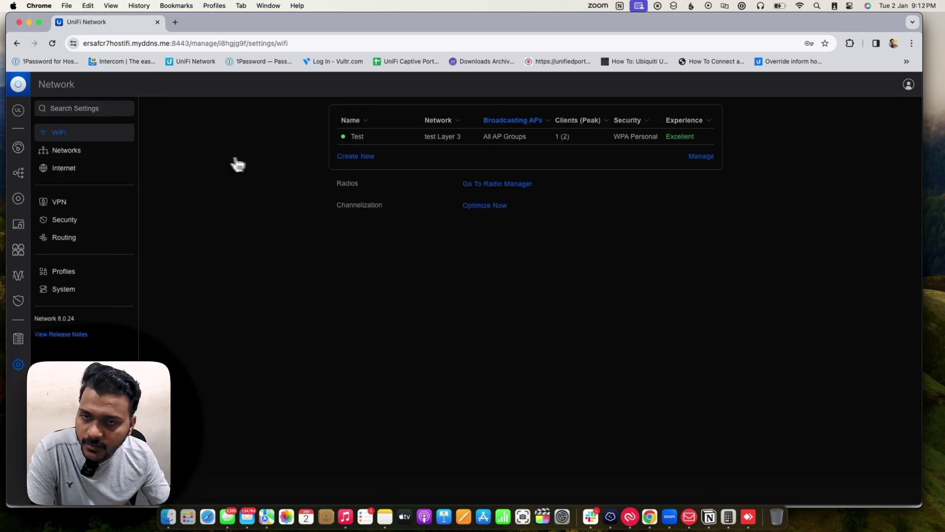
{"action": "left_click", "coordinate": [427, 140]}
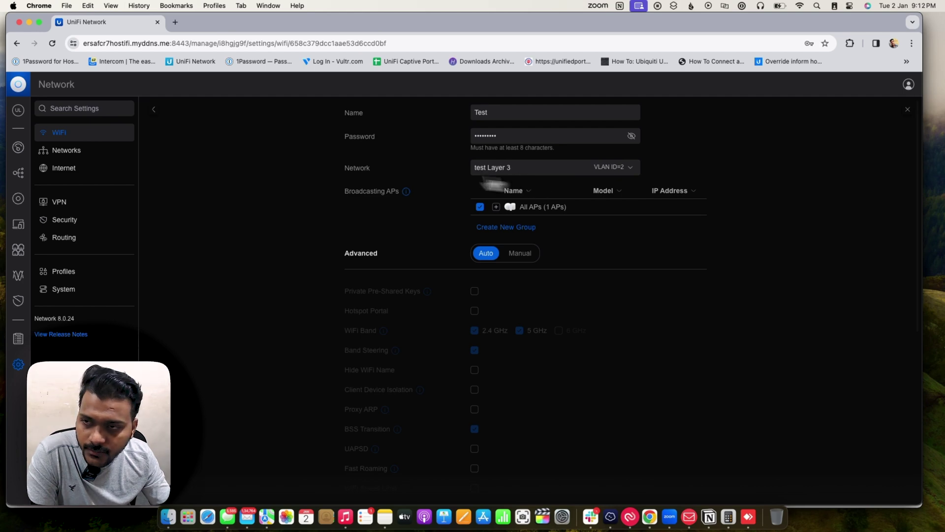
Open the test Layer 3 network's settings and view the available router choices without changing the selection
{"action": "left_click", "coordinate": [91, 160]}
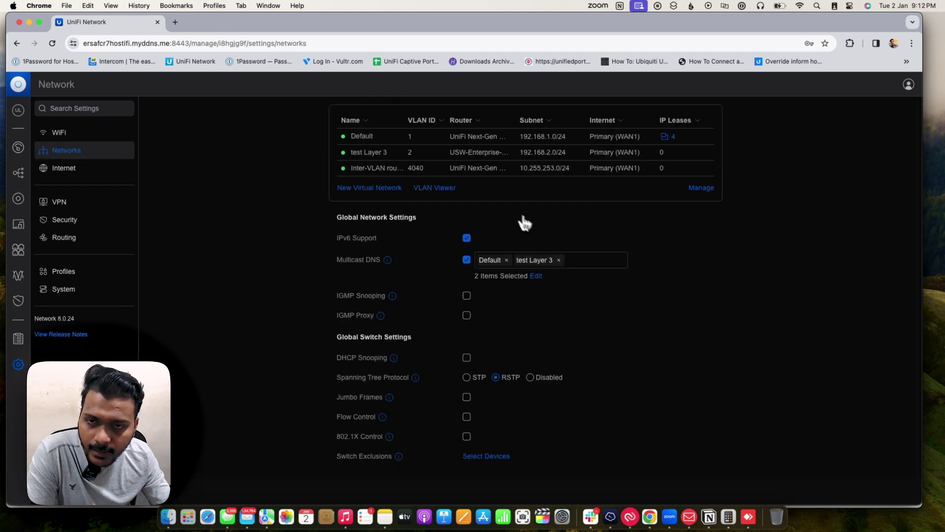
{"action": "left_click", "coordinate": [392, 162]}
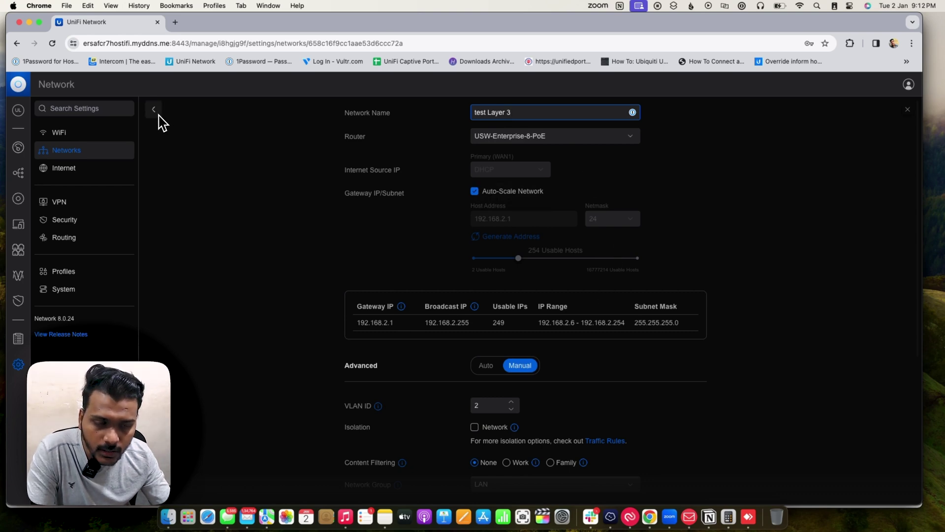
{"action": "left_click", "coordinate": [532, 142]}
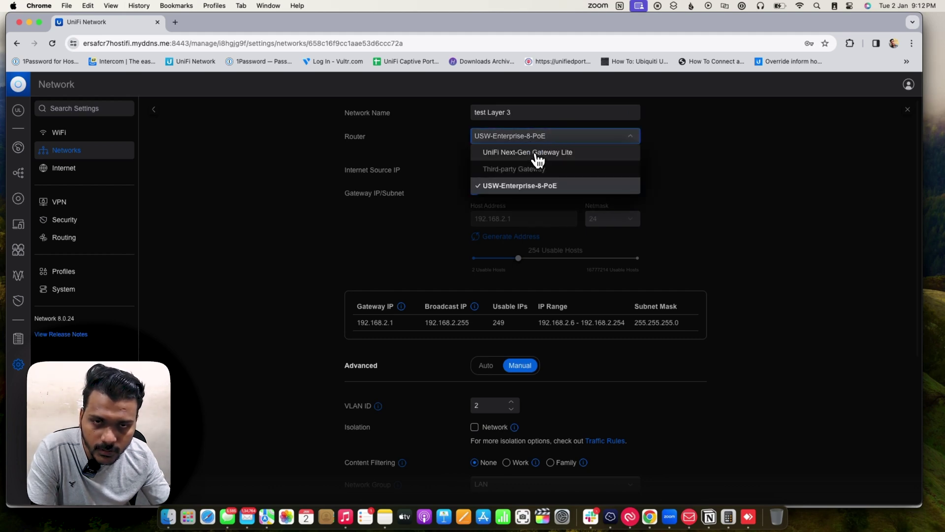
{"action": "left_click", "coordinate": [253, 147]}
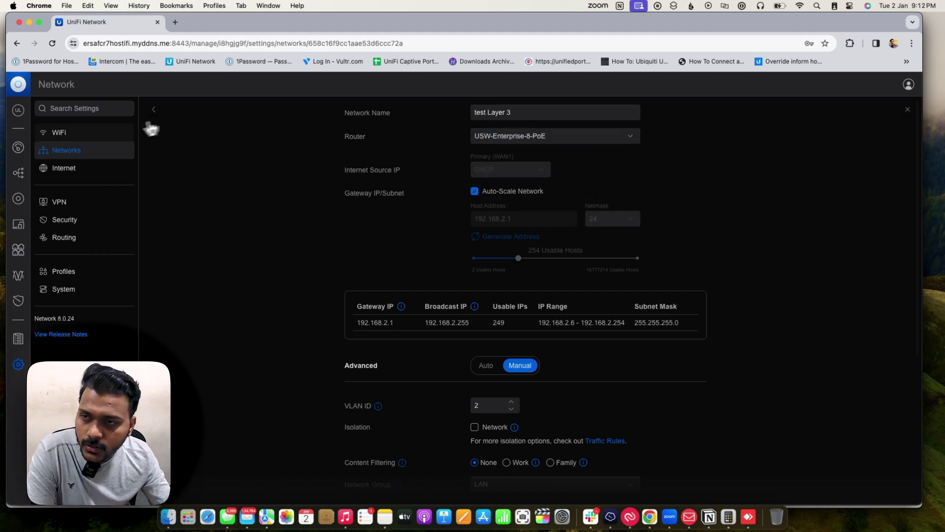
Reopen the Test WiFi's settings, view its advanced options in Manual mode, and switch Advanced back to Auto
{"action": "left_click", "coordinate": [96, 140]}
{"action": "left_click", "coordinate": [515, 140]}
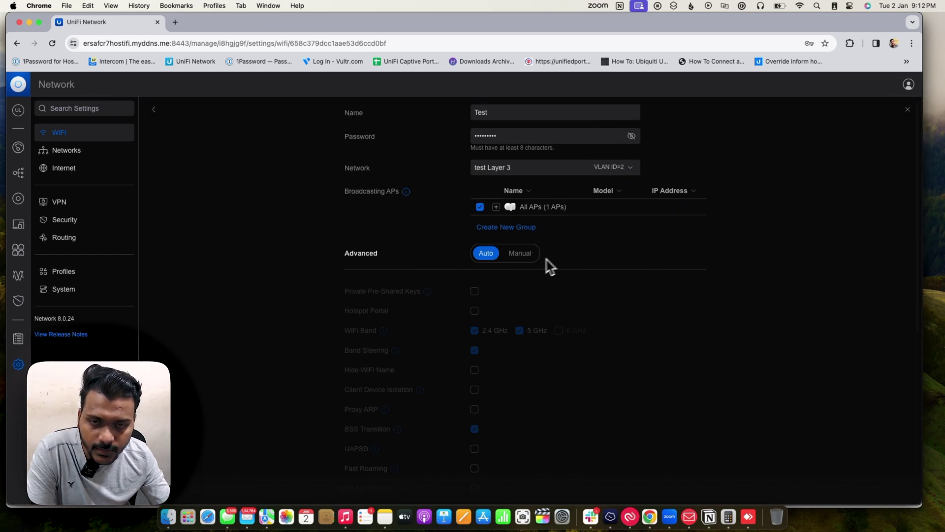
{"action": "left_click", "coordinate": [525, 257]}
{"action": "scroll", "coordinate": [540, 278], "scroll_direction": "down", "scroll_amount": 1}
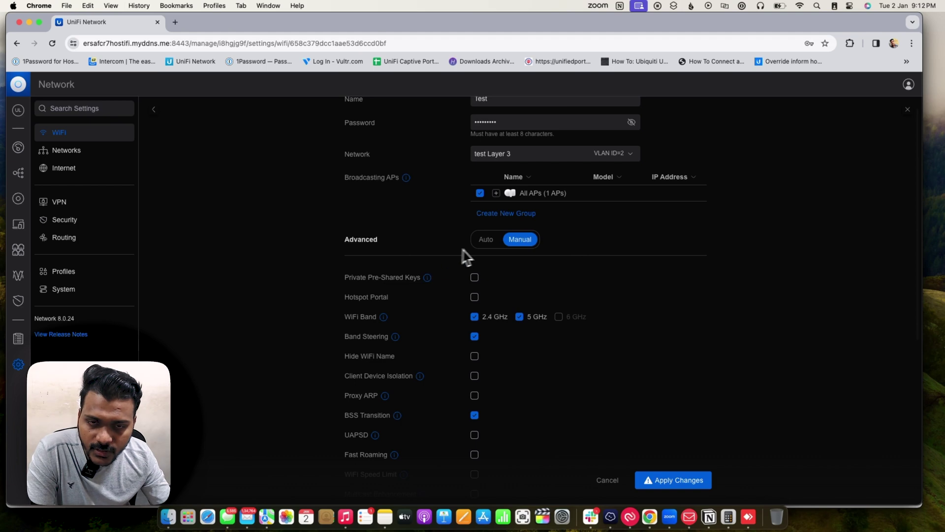
{"action": "left_click", "coordinate": [491, 246]}
{"action": "scroll", "coordinate": [453, 344], "scroll_direction": "down", "scroll_amount": 3}
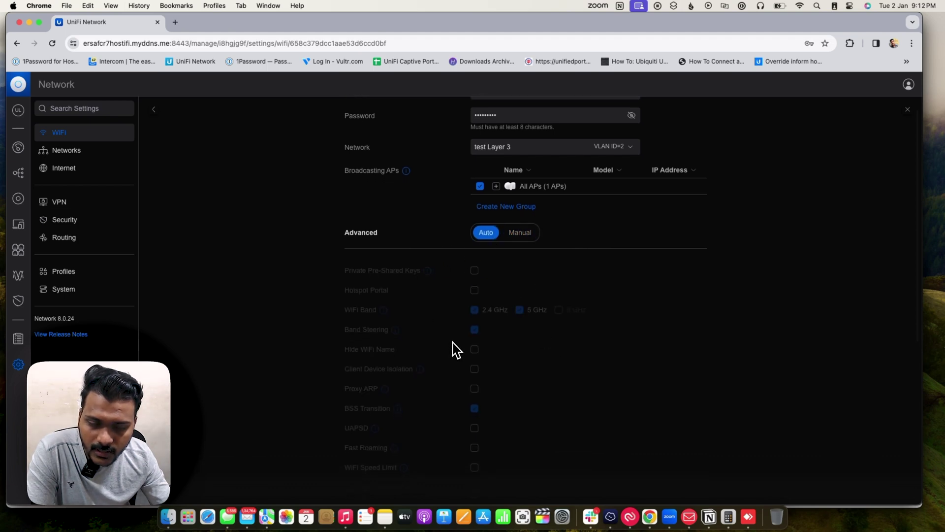
{"action": "scroll", "coordinate": [467, 345], "scroll_direction": "up", "scroll_amount": 3}
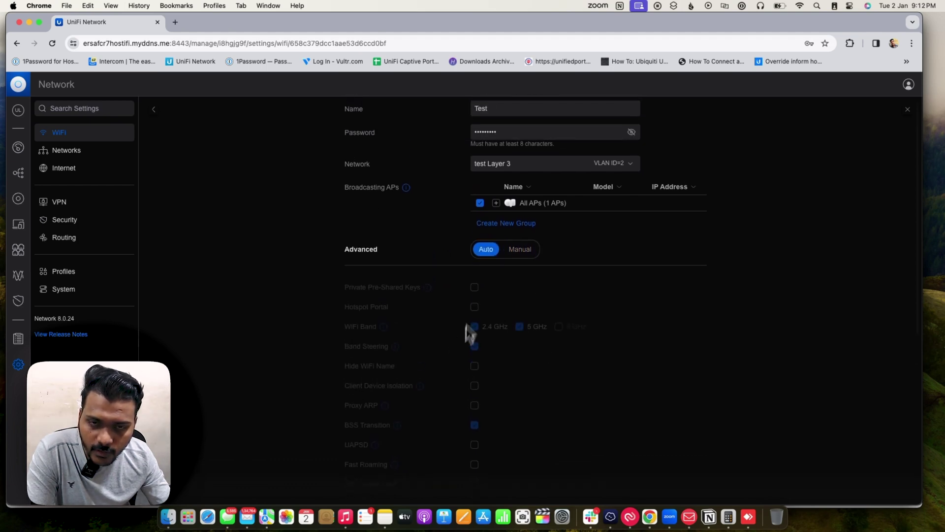
Switch the Test WiFi's Advanced options to Manual and view the network choices for Private Pre-Shared Keys without adding a key
{"action": "left_click", "coordinate": [528, 257]}
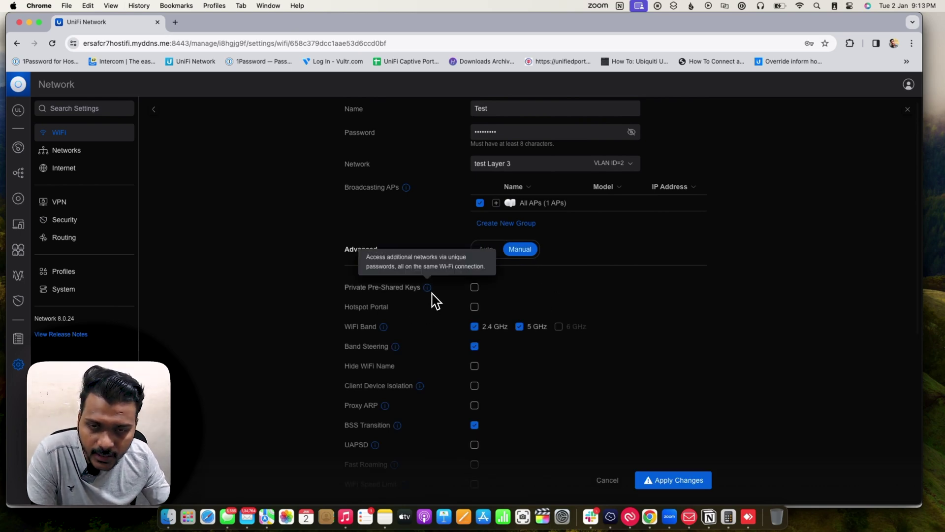
{"action": "left_click", "coordinate": [475, 290]}
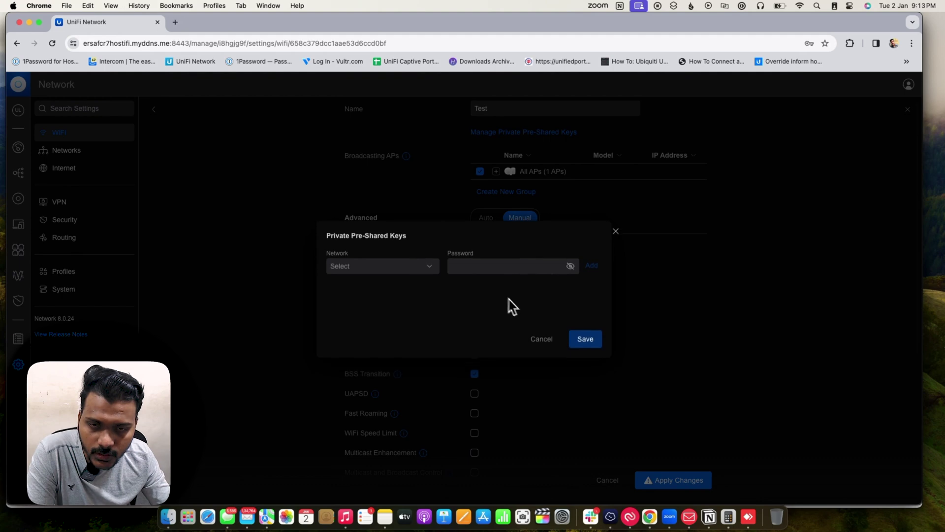
{"action": "left_click", "coordinate": [376, 266]}
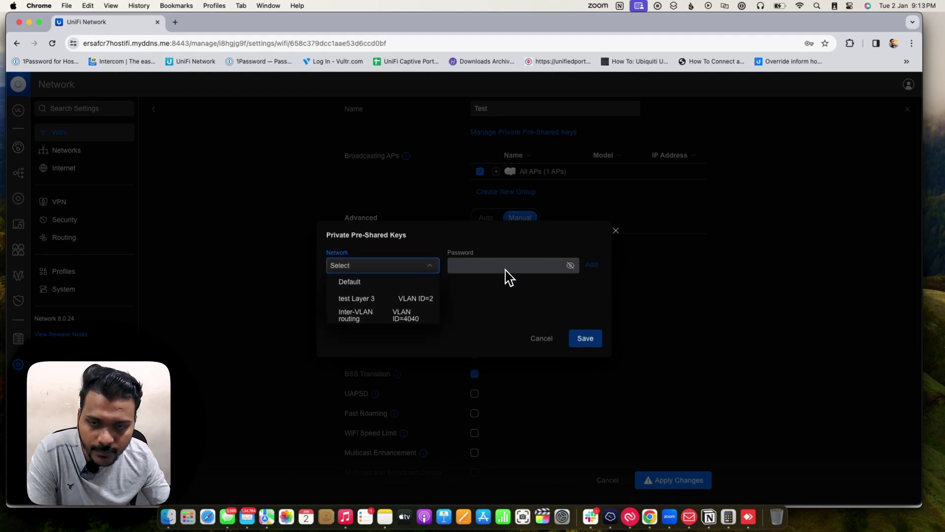
{"action": "left_click", "coordinate": [536, 340]}
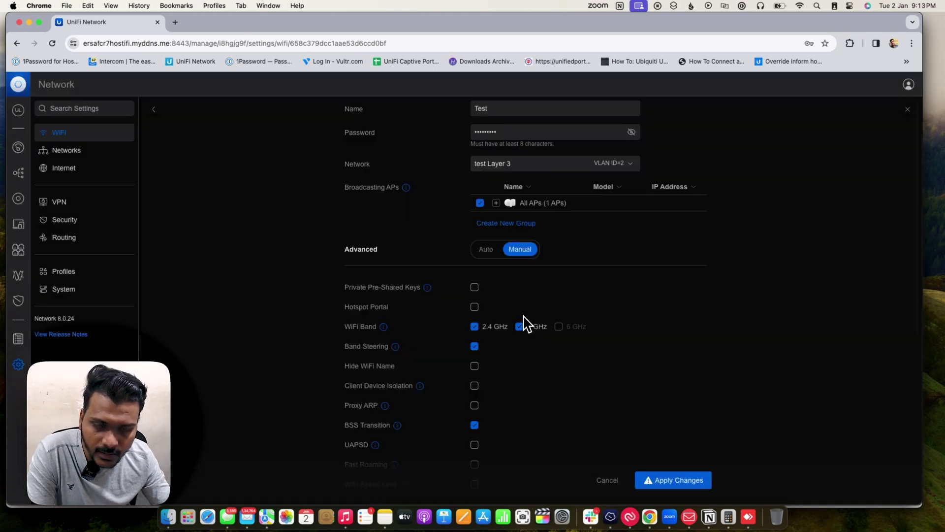
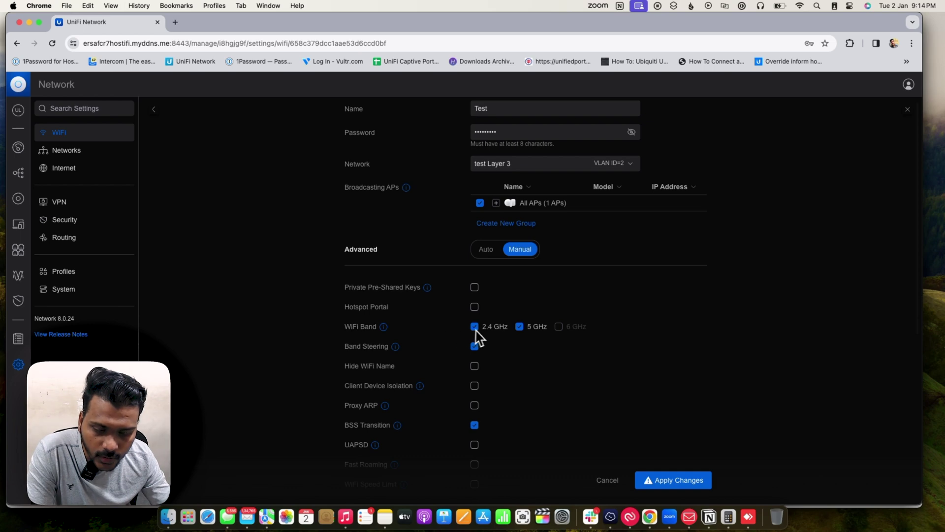
Read the explanations of Band Steering, Client Device Isolation, Proxy ARP, BSS Transition and UAPSD in the advanced WiFi options
{"action": "scroll", "coordinate": [544, 312], "scroll_direction": "up", "scroll_amount": 1}
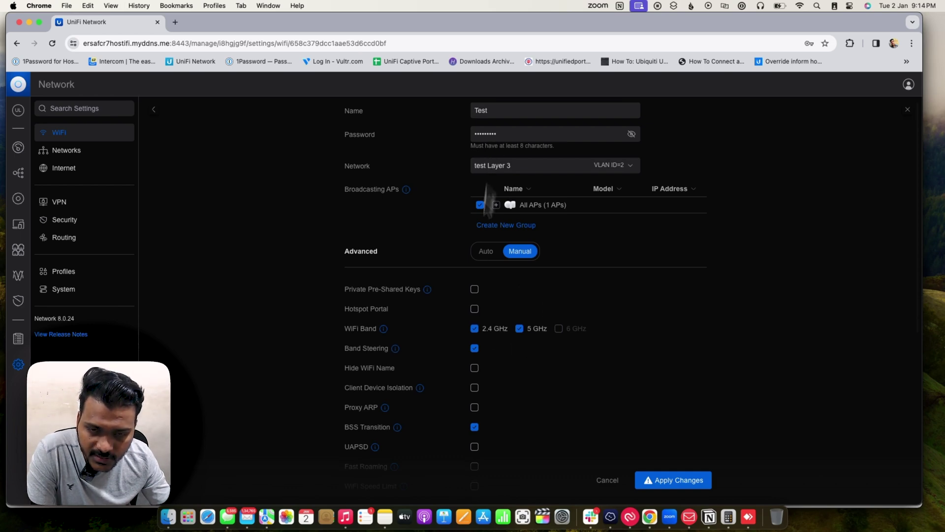
{"action": "mouse_move", "coordinate": [398, 353]}
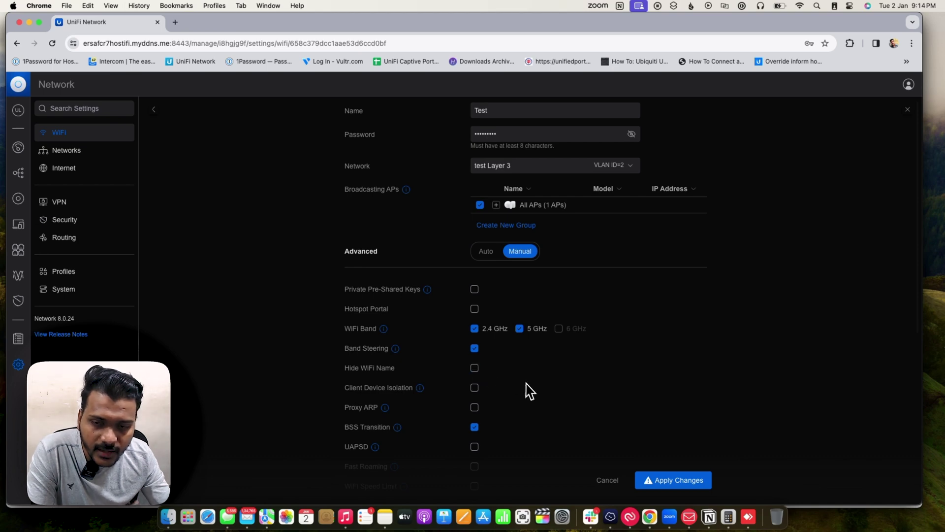
{"action": "scroll", "coordinate": [523, 389], "scroll_direction": "down", "scroll_amount": 1}
{"action": "mouse_move", "coordinate": [420, 374]}
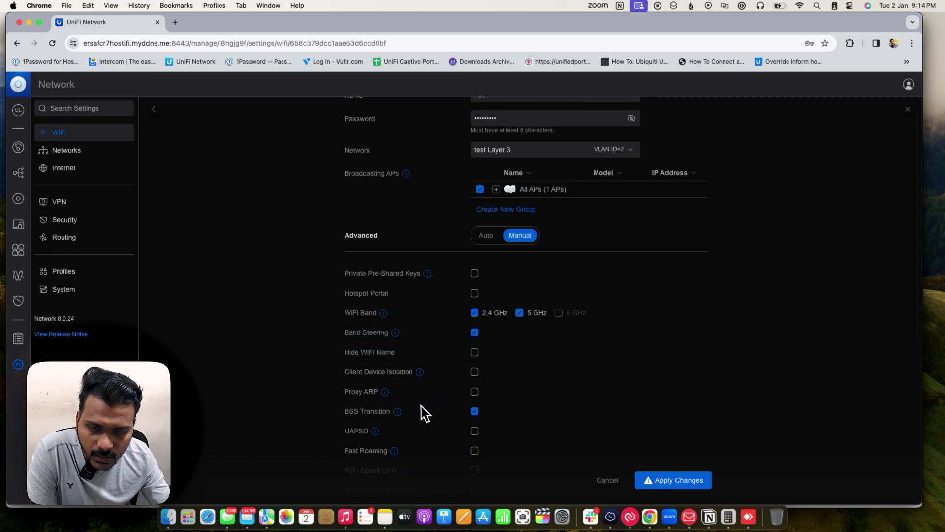
{"action": "scroll", "coordinate": [425, 412], "scroll_direction": "down", "scroll_amount": 1}
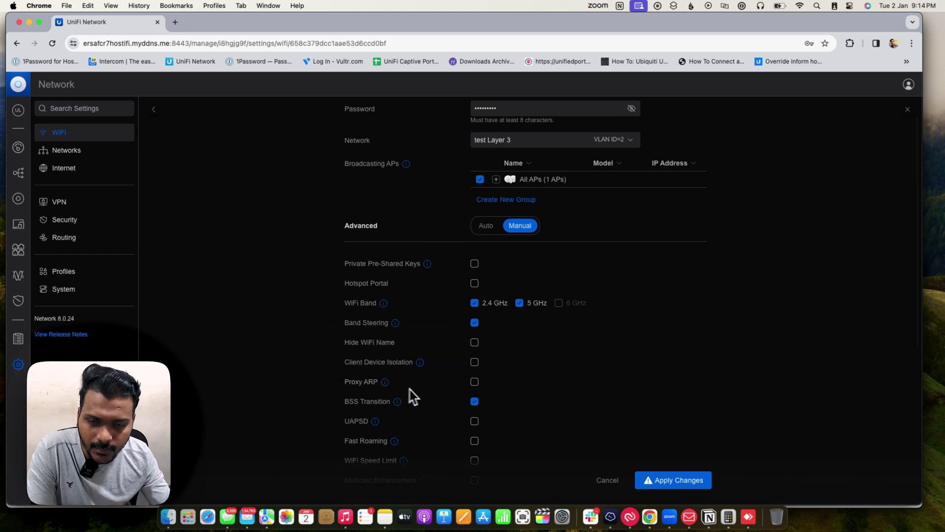
{"action": "mouse_move", "coordinate": [386, 386]}
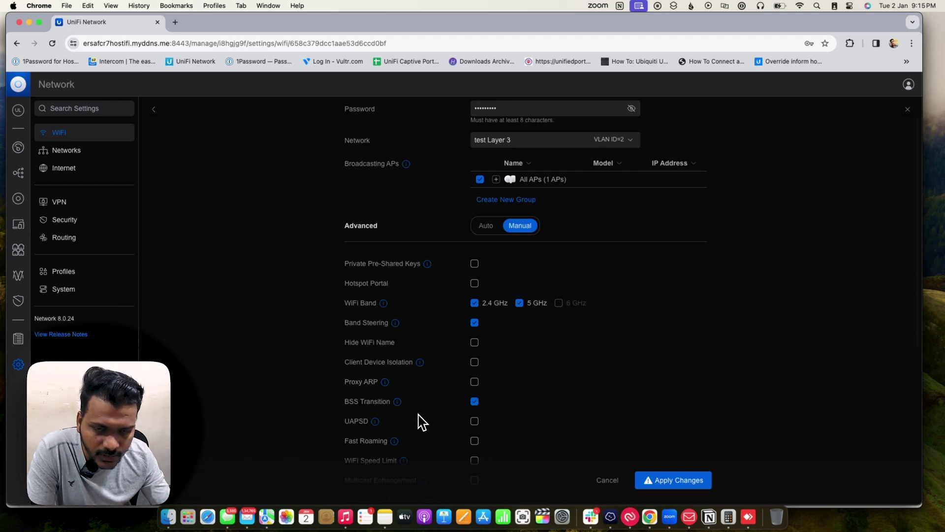
{"action": "scroll", "coordinate": [421, 422], "scroll_direction": "down", "scroll_amount": 5}
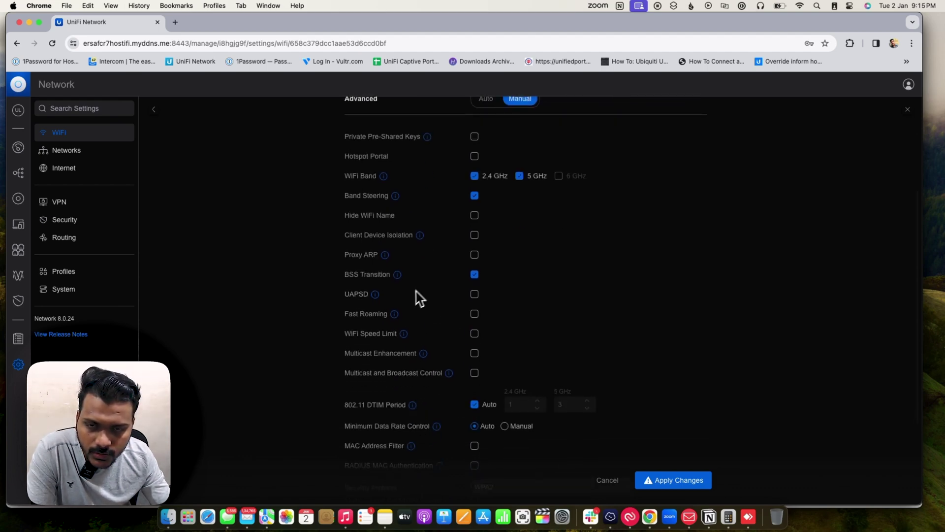
{"action": "mouse_move", "coordinate": [399, 278]}
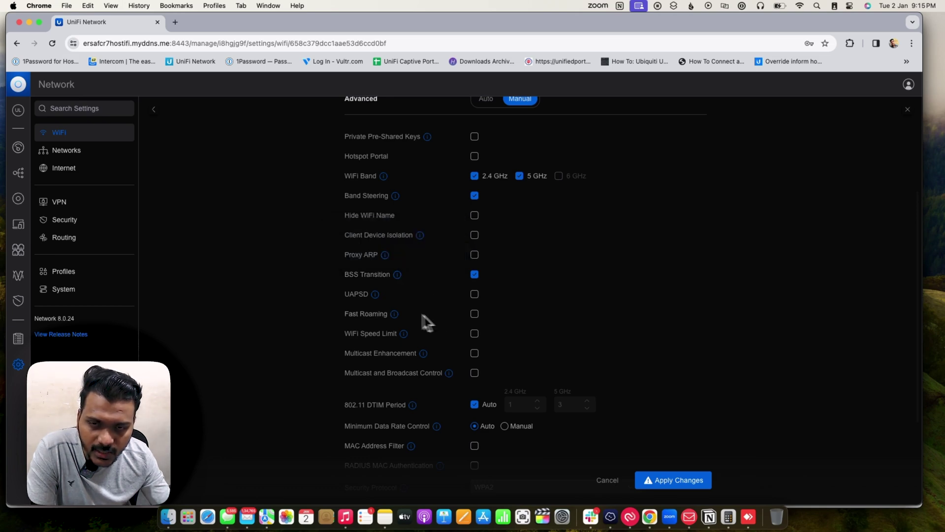
{"action": "mouse_move", "coordinate": [377, 297]}
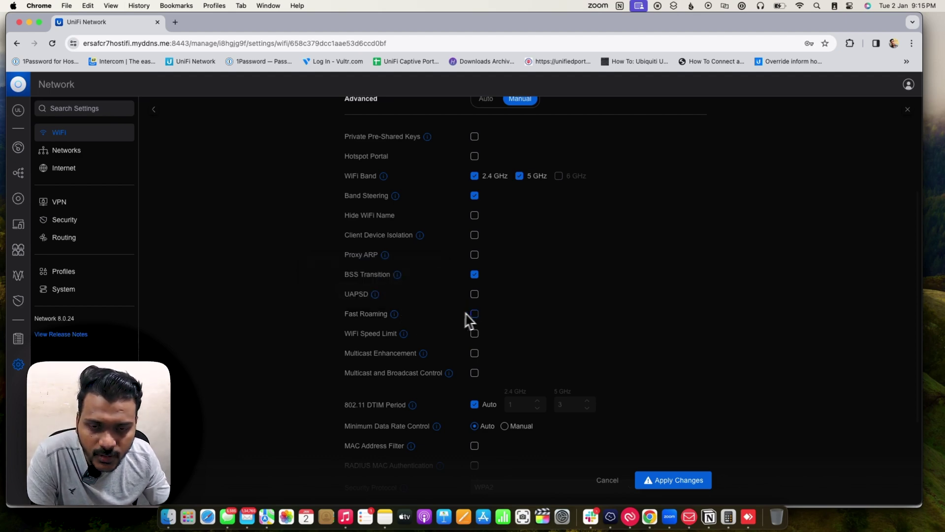
{"action": "scroll", "coordinate": [497, 331], "scroll_direction": "down", "scroll_amount": 1}
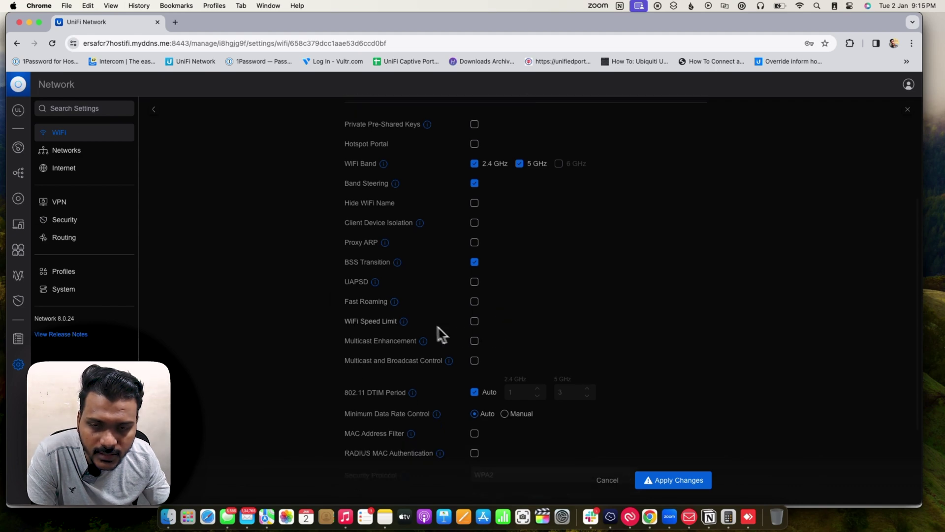
Enable WiFi Speed Limit, and view its profile choices and the form for a new speed limit profile without adding one
{"action": "left_click", "coordinate": [476, 324]}
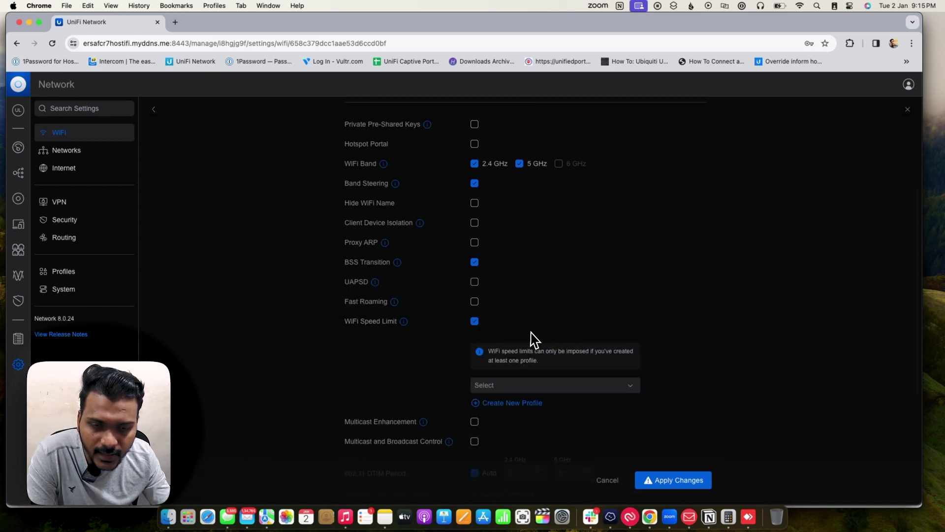
{"action": "scroll", "coordinate": [532, 339], "scroll_direction": "down", "scroll_amount": 1}
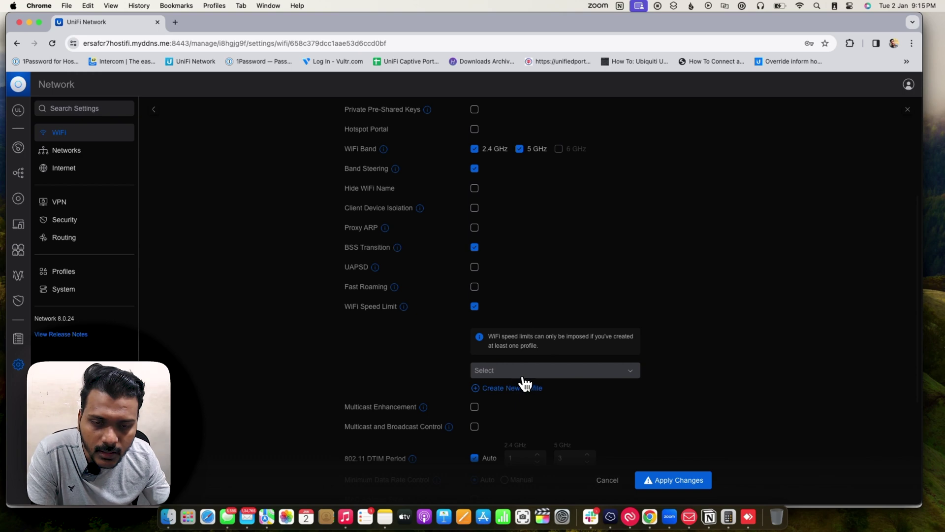
{"action": "left_click", "coordinate": [545, 377]}
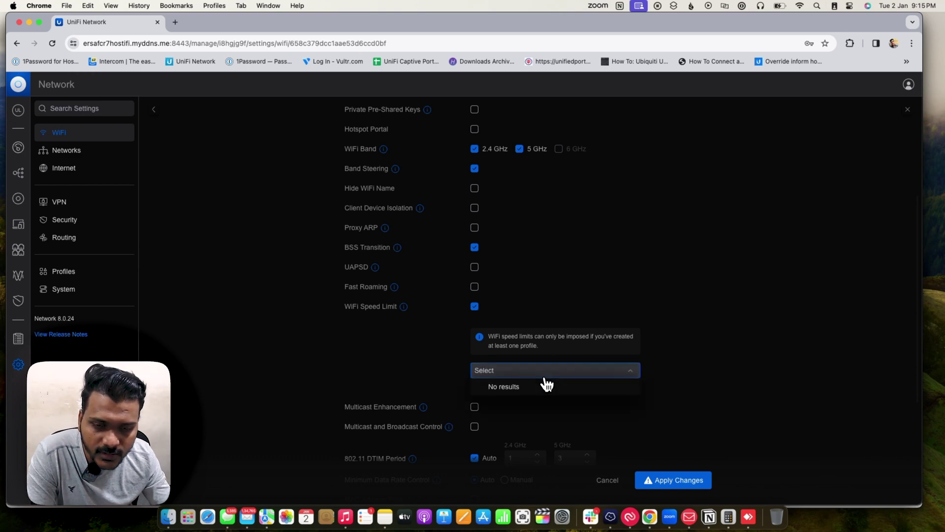
{"action": "left_click", "coordinate": [588, 394]}
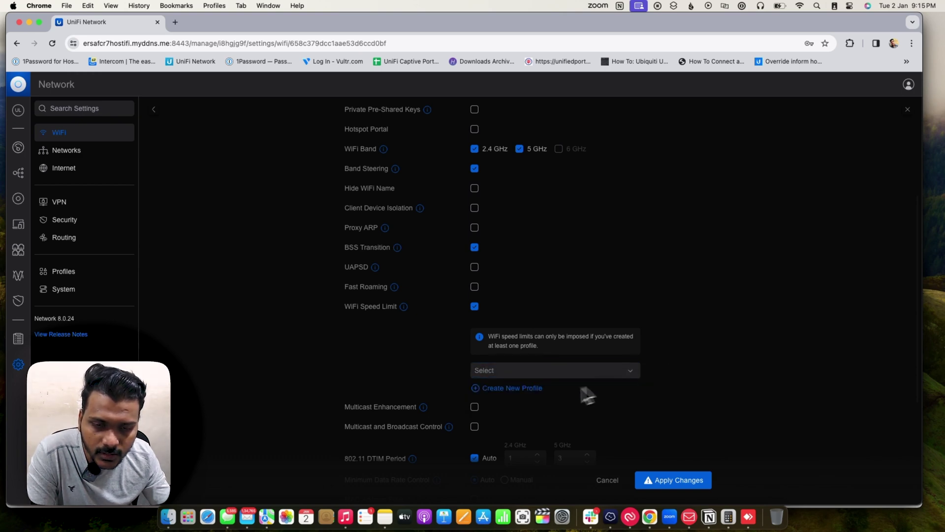
{"action": "left_click", "coordinate": [517, 393]}
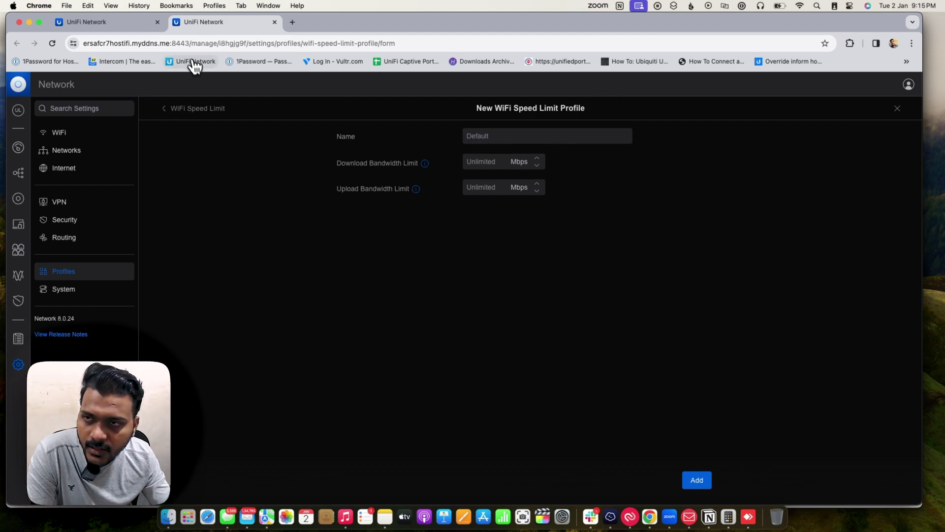
{"action": "left_click", "coordinate": [123, 22]}
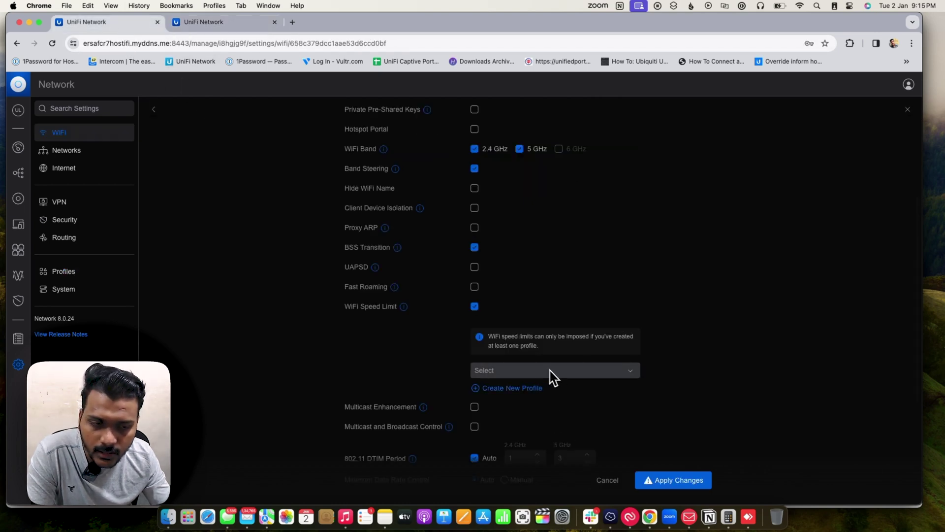
Examine the multicast, broadcast control, DTIM period, minimum data rate, MAC filter and RADIUS authentication options, including the multicast explanations
{"action": "scroll", "coordinate": [581, 406], "scroll_direction": "down", "scroll_amount": 1}
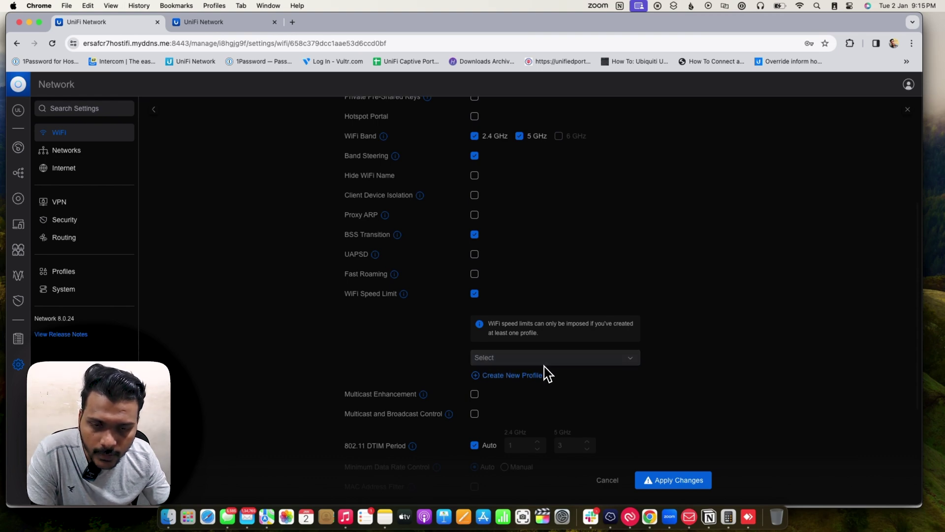
{"action": "scroll", "coordinate": [577, 397], "scroll_direction": "down", "scroll_amount": 1}
{"action": "scroll", "coordinate": [404, 330], "scroll_direction": "down", "scroll_amount": 4}
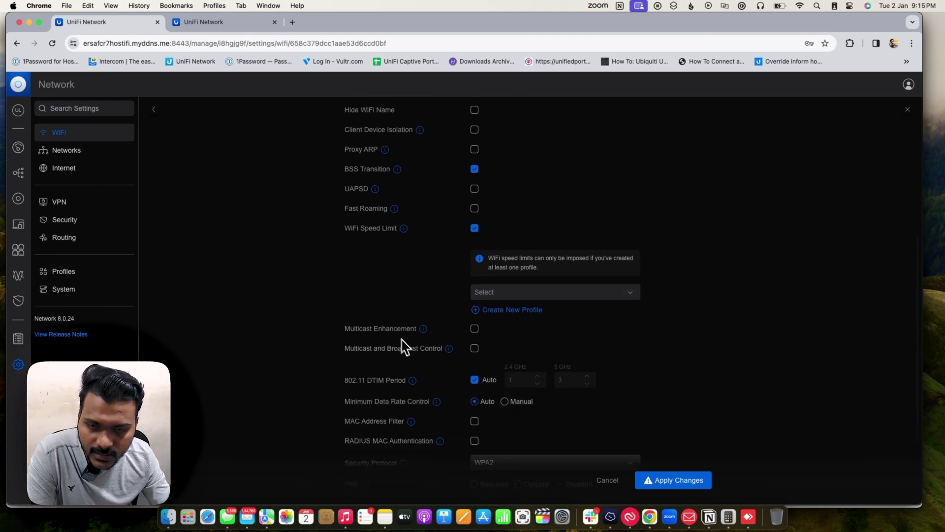
{"action": "mouse_move", "coordinate": [422, 331]}
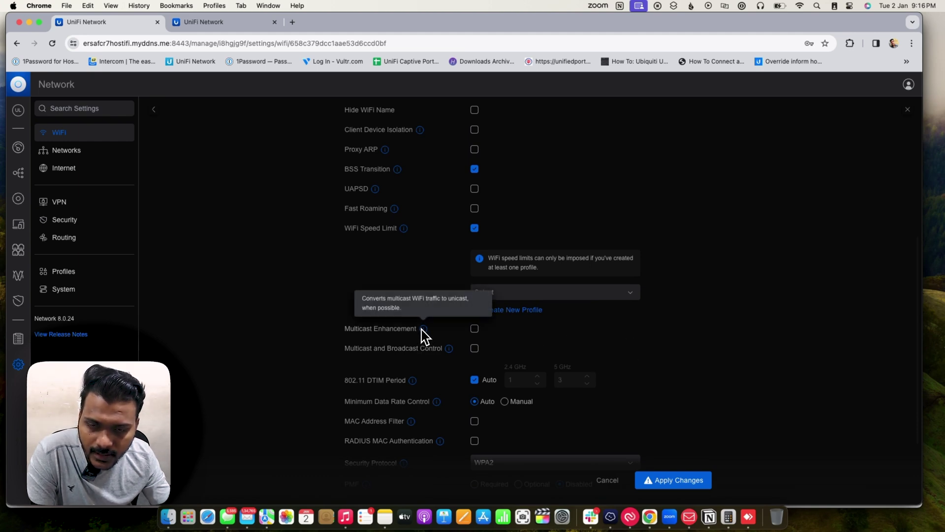
{"action": "mouse_move", "coordinate": [448, 350]}
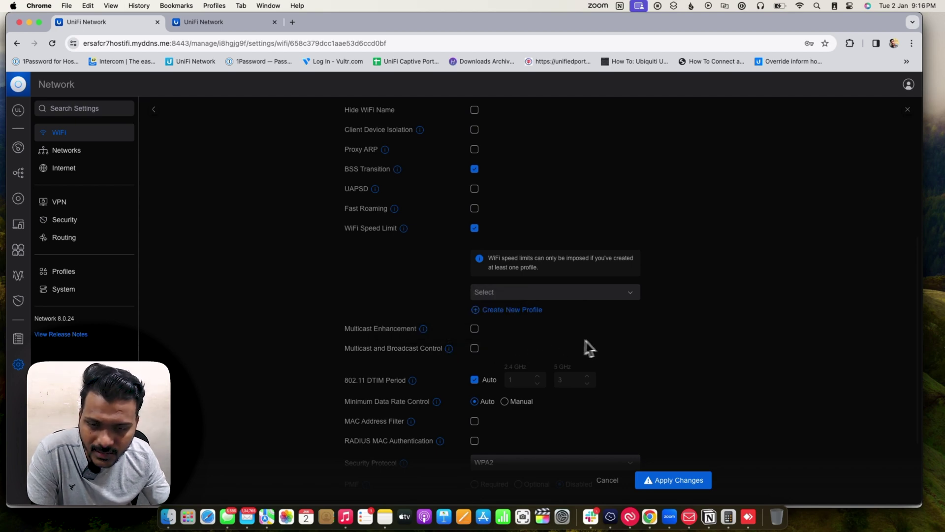
{"action": "scroll", "coordinate": [598, 342], "scroll_direction": "down", "scroll_amount": 1}
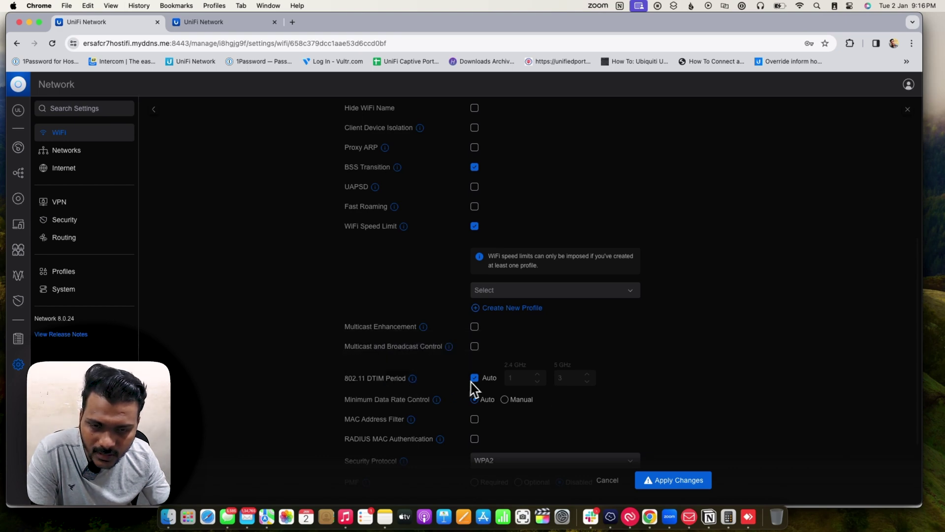
{"action": "scroll", "coordinate": [494, 437], "scroll_direction": "up", "scroll_amount": 1}
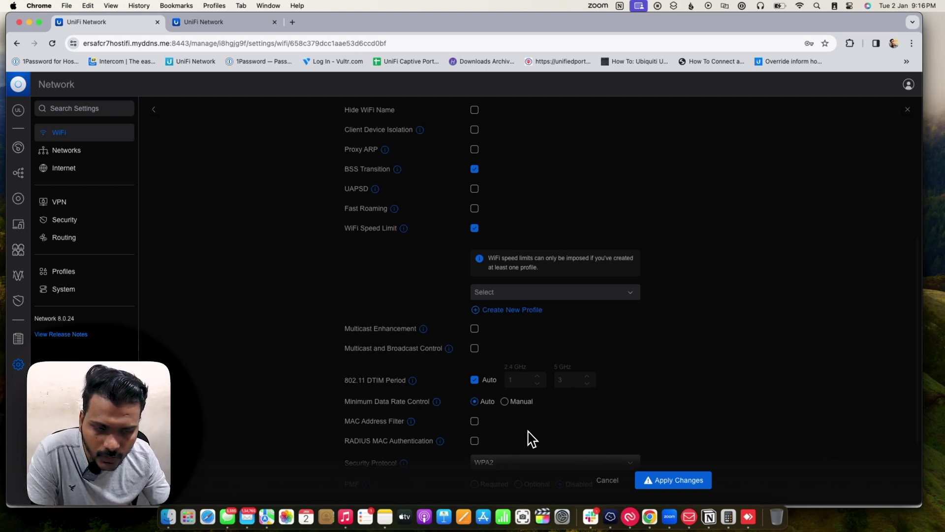
{"action": "scroll", "coordinate": [531, 440], "scroll_direction": "down", "scroll_amount": 2}
{"action": "scroll", "coordinate": [531, 421], "scroll_direction": "down", "scroll_amount": 3}
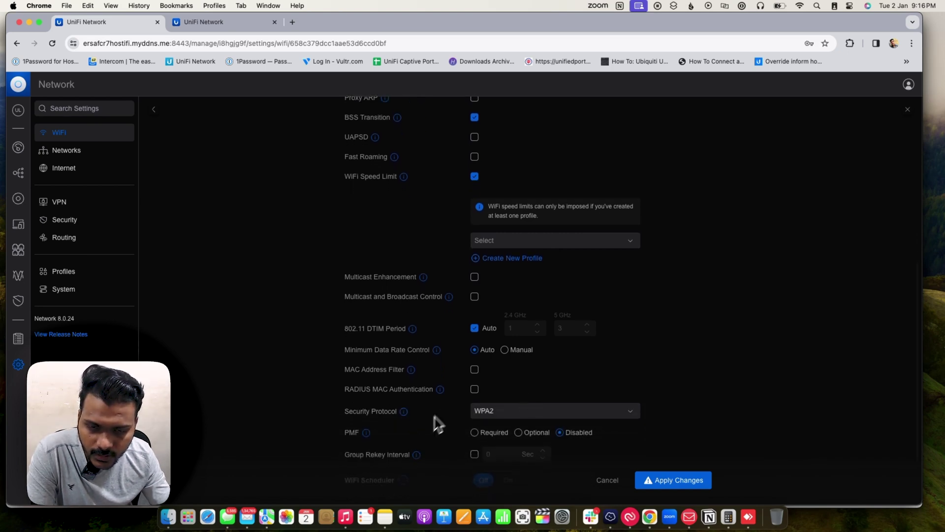
{"action": "scroll", "coordinate": [519, 422], "scroll_direction": "up", "scroll_amount": 1}
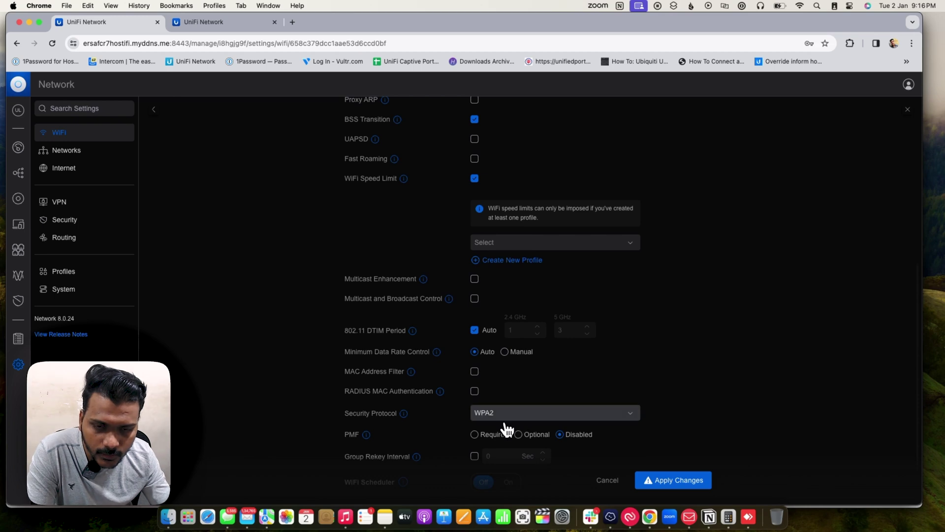
View the available security protocols without changing the selection, and read the explanation of PMF
{"action": "left_click", "coordinate": [506, 418]}
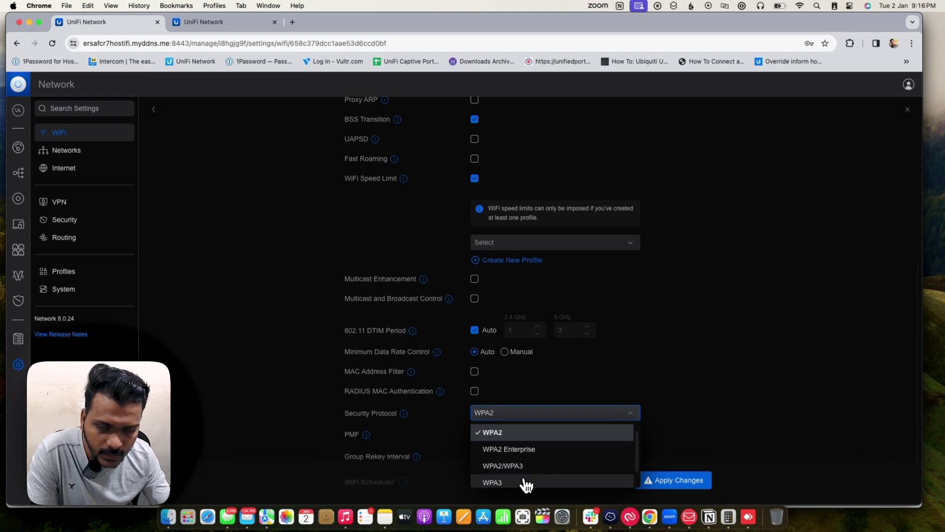
{"action": "left_click", "coordinate": [450, 445]}
{"action": "scroll", "coordinate": [598, 424], "scroll_direction": "down", "scroll_amount": 2}
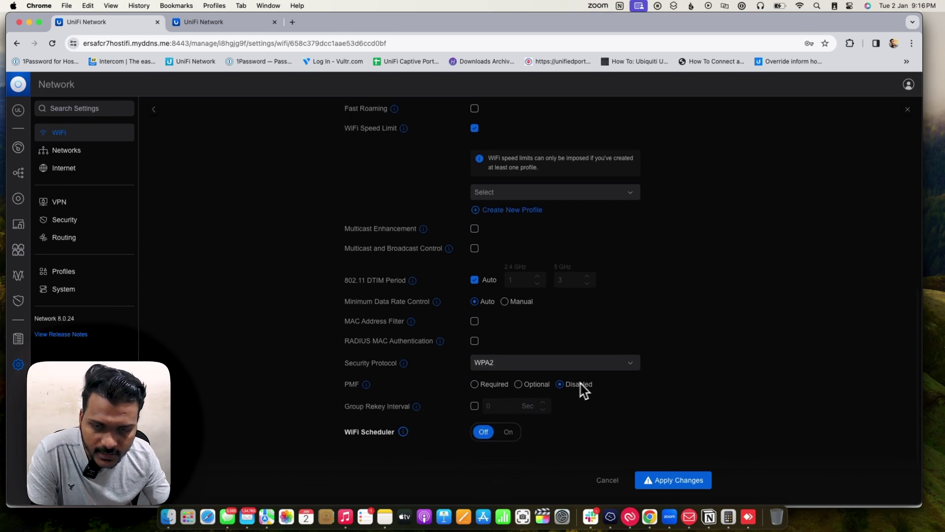
{"action": "mouse_move", "coordinate": [371, 388]}
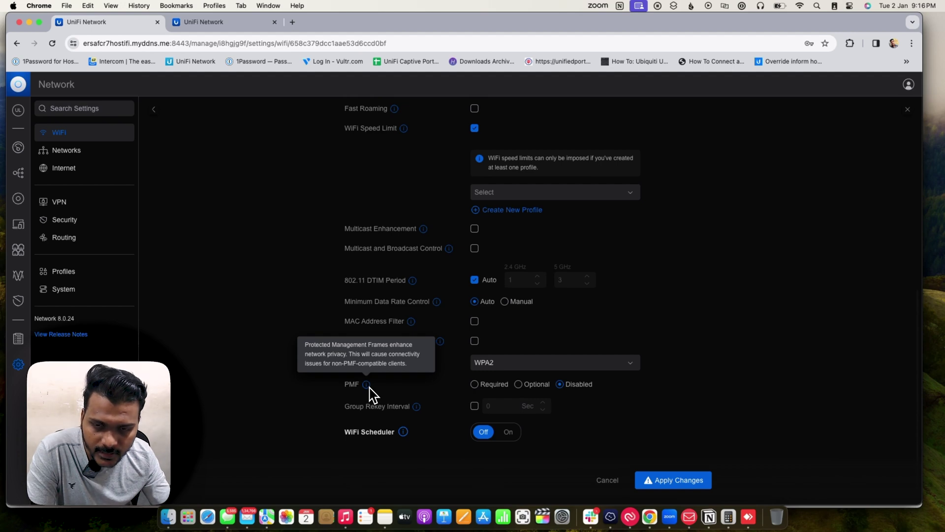
Turn on the WiFi Scheduler, view its Pause WiFi Service form without saving, and discard the pending WiFi changes
{"action": "mouse_move", "coordinate": [413, 439]}
{"action": "left_click", "coordinate": [512, 440]}
{"action": "scroll", "coordinate": [559, 437], "scroll_direction": "down", "scroll_amount": 5}
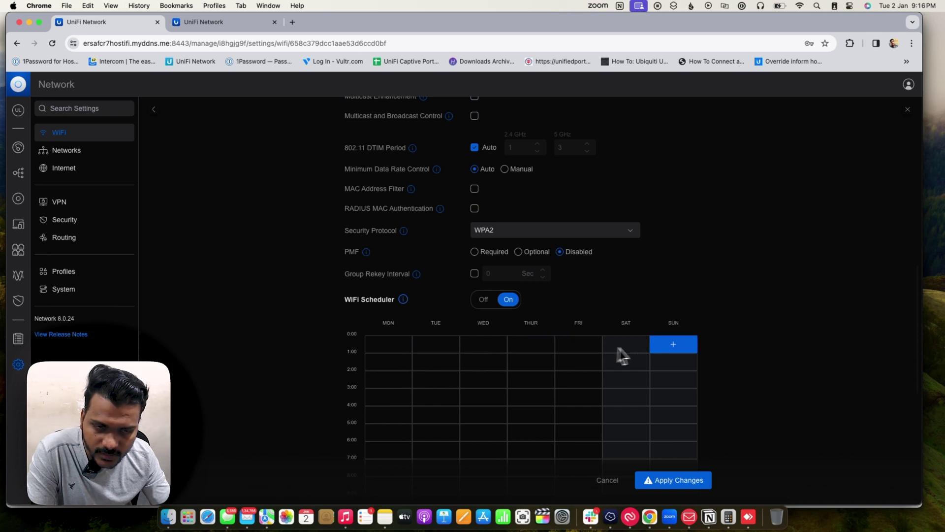
{"action": "left_click", "coordinate": [390, 351]}
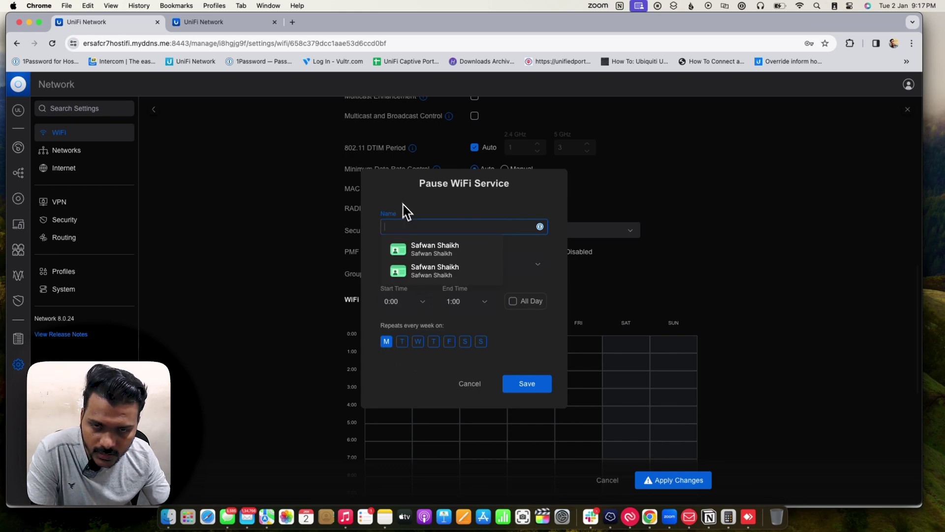
{"action": "left_click", "coordinate": [550, 323]}
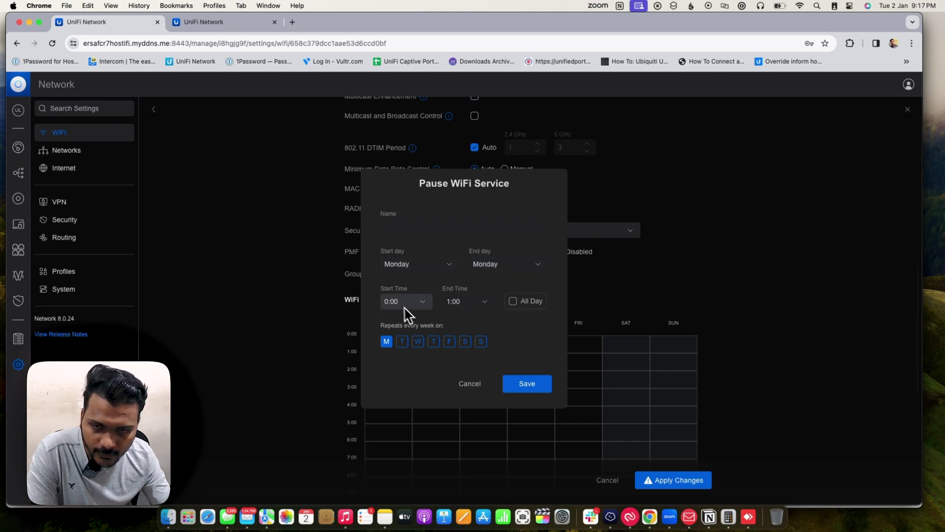
{"action": "left_click", "coordinate": [433, 341]}
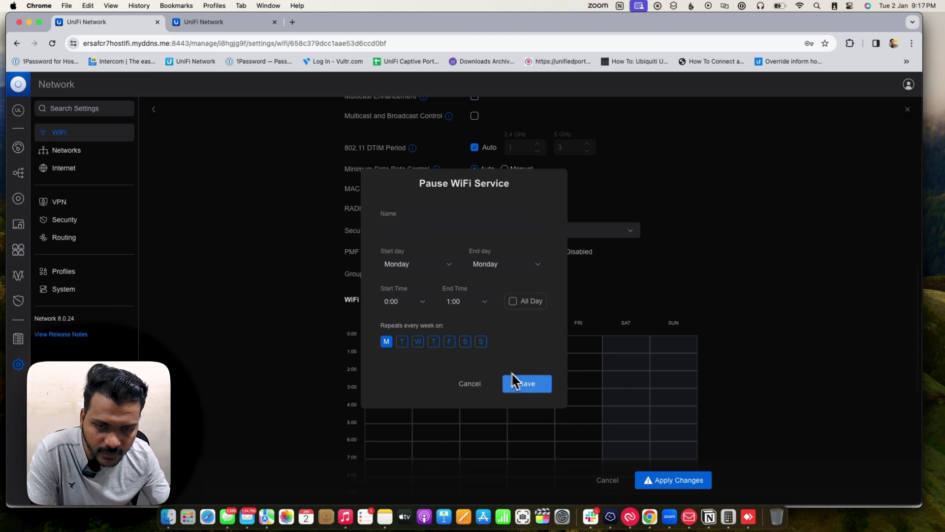
{"action": "left_click", "coordinate": [475, 389]}
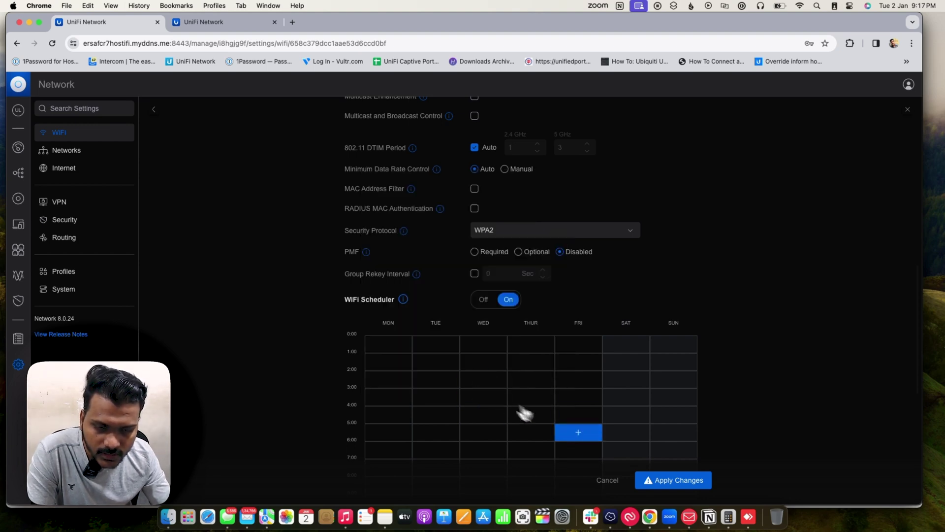
{"action": "left_click", "coordinate": [609, 487]}
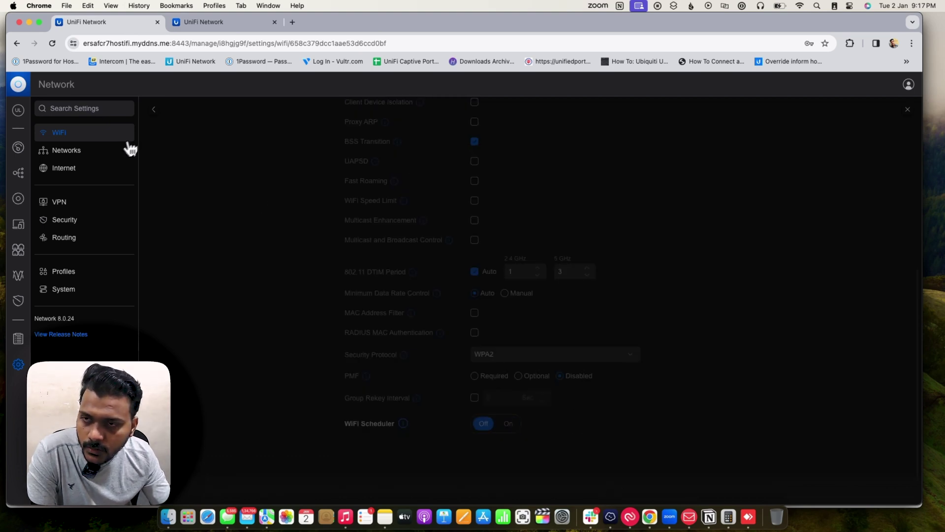
{"action": "scroll", "coordinate": [472, 374], "scroll_direction": "up", "scroll_amount": 10}
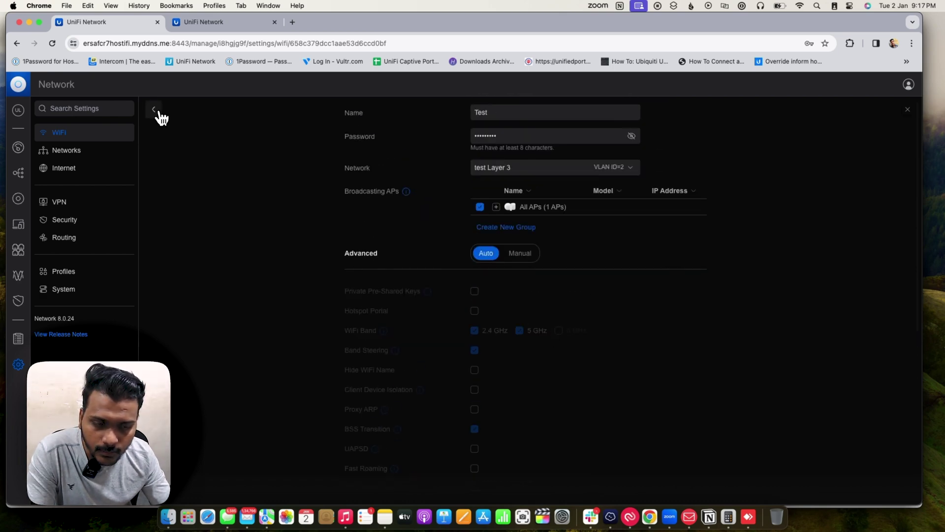
Review the test Layer 3 network's router, subnet, VLAN, network group and DHCP settings without changing them
{"action": "left_click", "coordinate": [88, 159]}
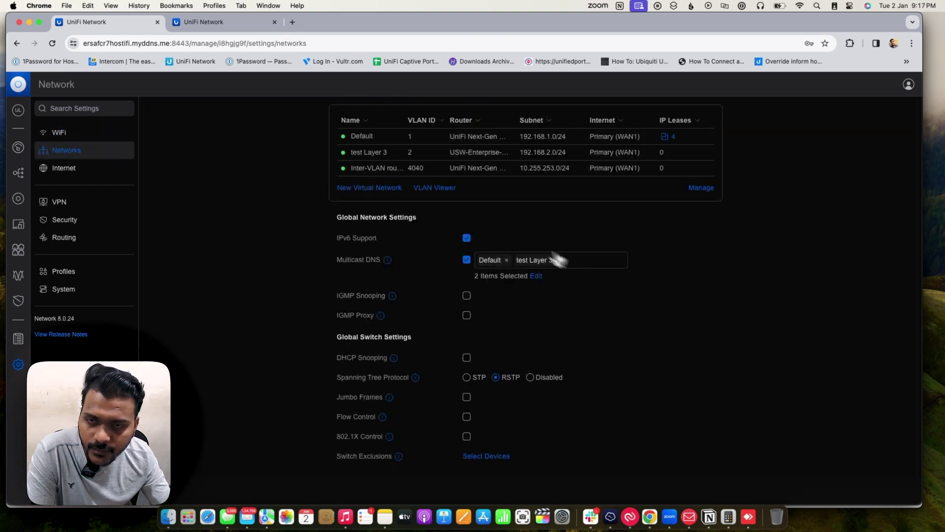
{"action": "left_click", "coordinate": [453, 163]}
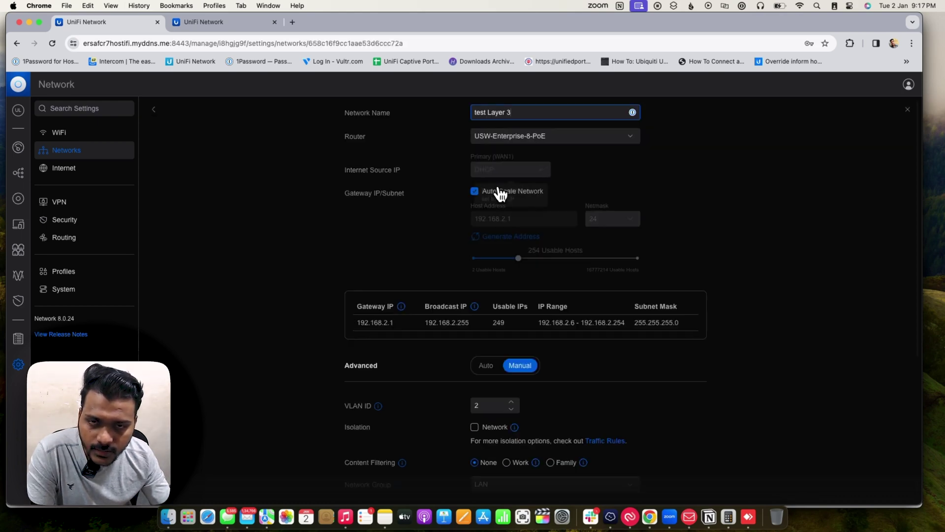
{"action": "scroll", "coordinate": [498, 194], "scroll_direction": "down", "scroll_amount": 1}
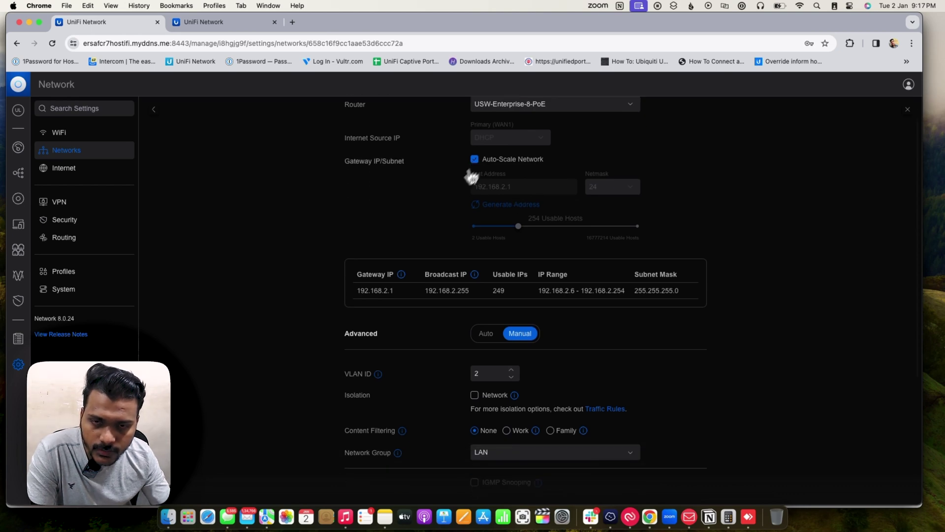
{"action": "scroll", "coordinate": [424, 286], "scroll_direction": "down", "scroll_amount": 1}
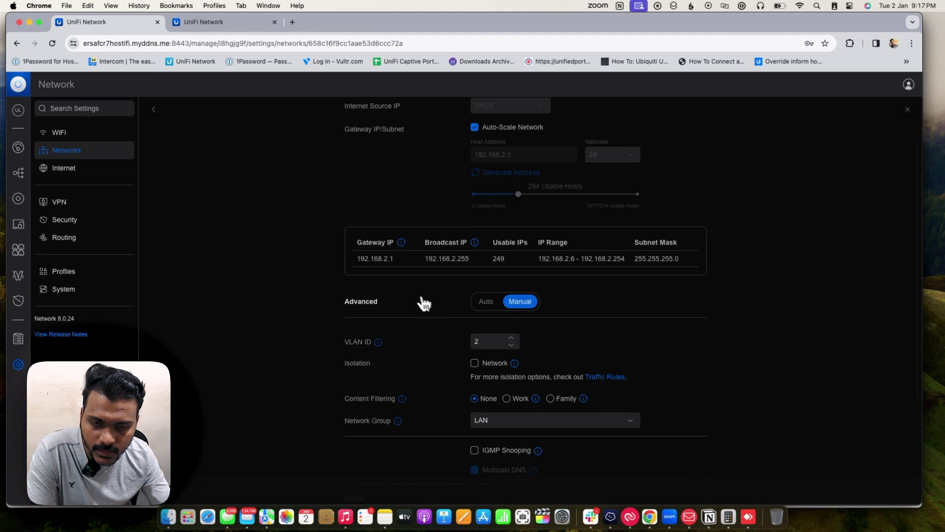
{"action": "scroll", "coordinate": [419, 301], "scroll_direction": "down", "scroll_amount": 1}
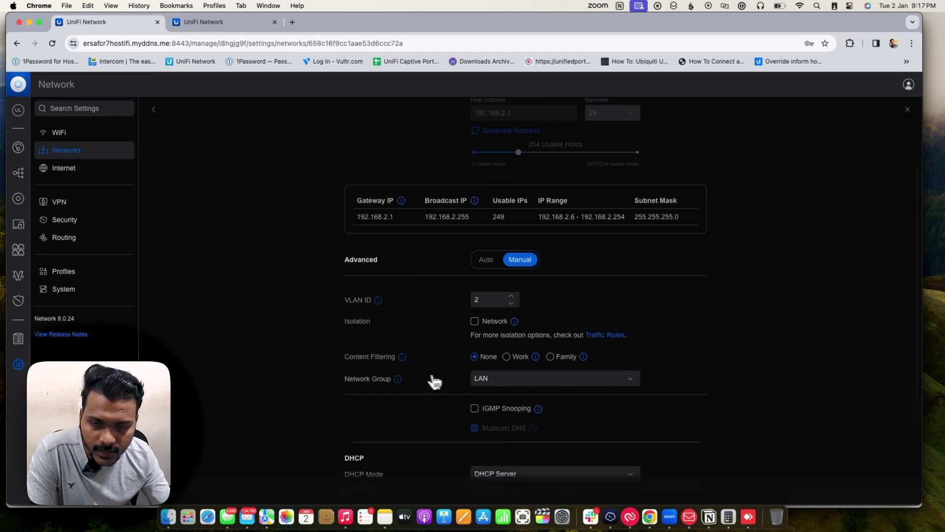
{"action": "left_click", "coordinate": [490, 380]}
{"action": "left_click", "coordinate": [500, 393]}
{"action": "scroll", "coordinate": [414, 422], "scroll_direction": "down", "scroll_amount": 2}
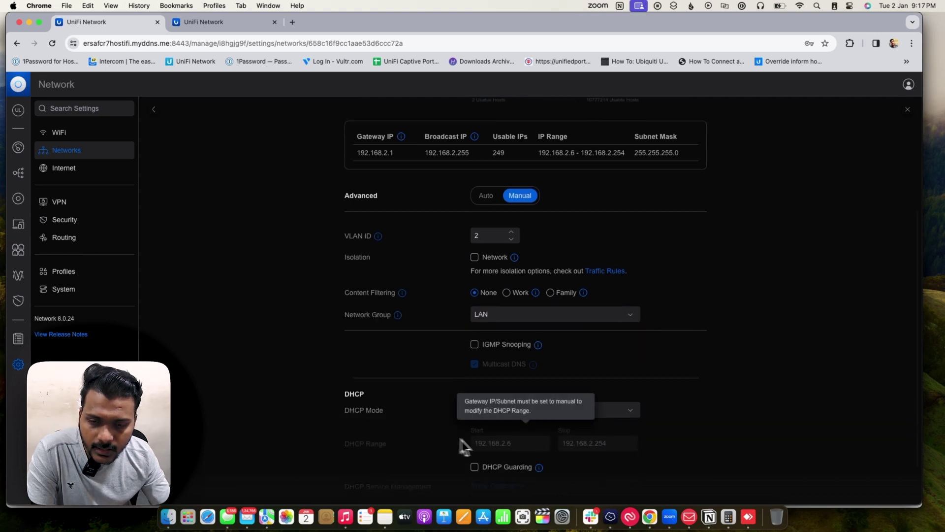
{"action": "scroll", "coordinate": [443, 408], "scroll_direction": "down", "scroll_amount": 2}
{"action": "scroll", "coordinate": [592, 388], "scroll_direction": "up", "scroll_amount": 6}
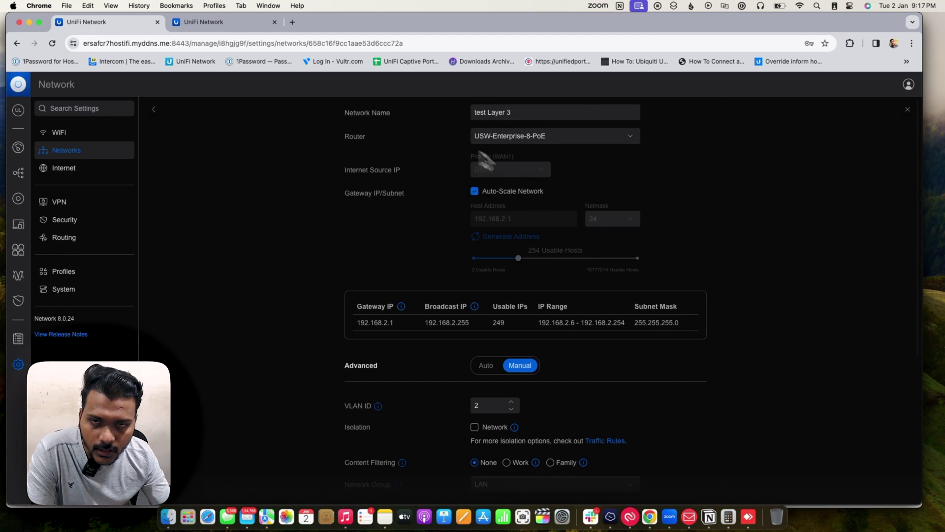
{"action": "left_click", "coordinate": [154, 111]}
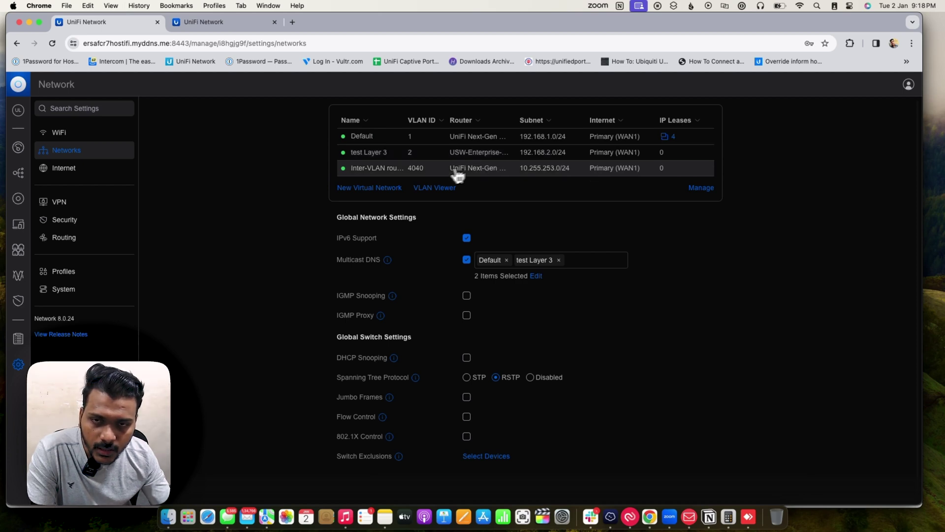
Review the Inter-VLAN routing network's settings, and view the native VLAN assignment and tagging of the switch ports
{"action": "left_click", "coordinate": [383, 175]}
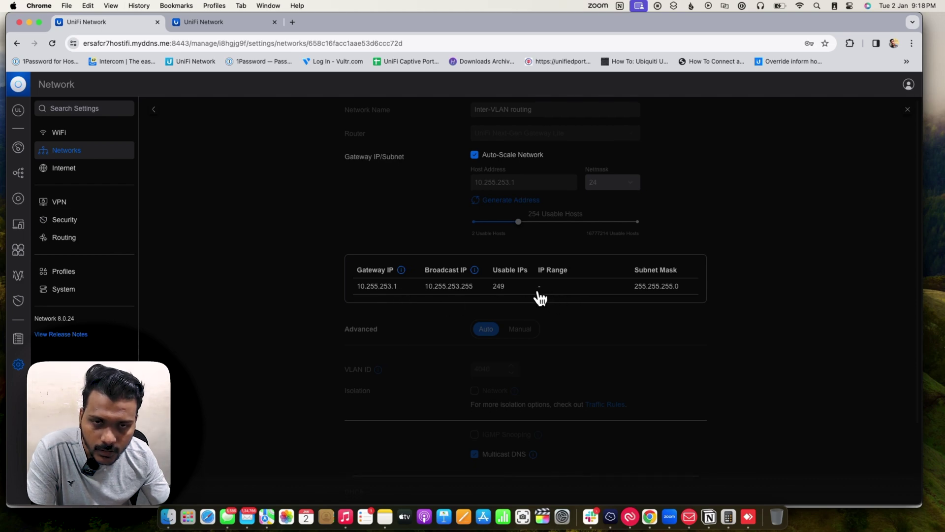
{"action": "scroll", "coordinate": [536, 315], "scroll_direction": "down", "scroll_amount": 3}
{"action": "scroll", "coordinate": [566, 368], "scroll_direction": "up", "scroll_amount": 3}
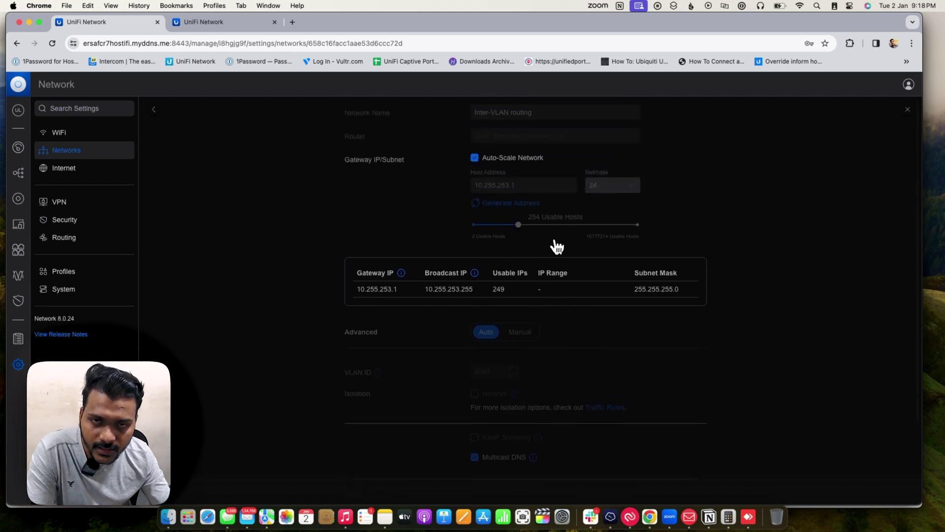
{"action": "left_click", "coordinate": [157, 115]}
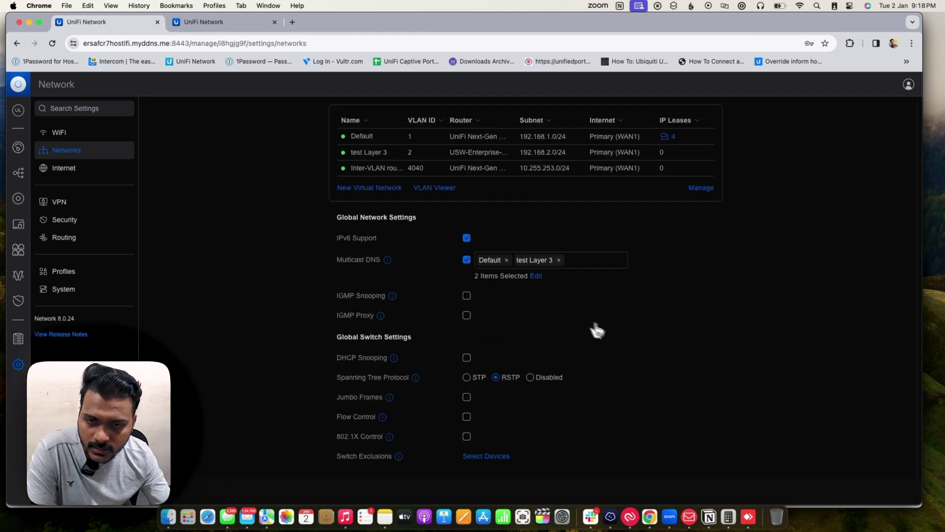
{"action": "scroll", "coordinate": [645, 372], "scroll_direction": "up", "scroll_amount": 1}
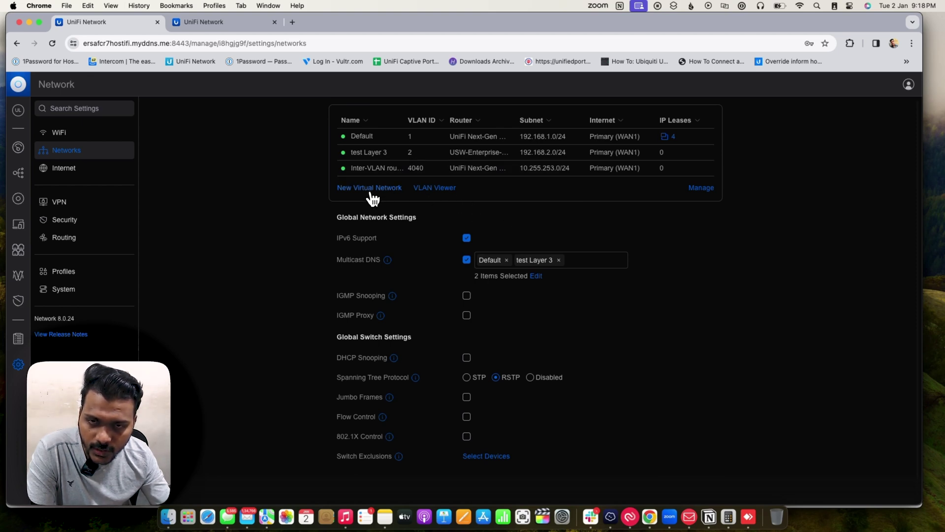
{"action": "left_click", "coordinate": [436, 189]}
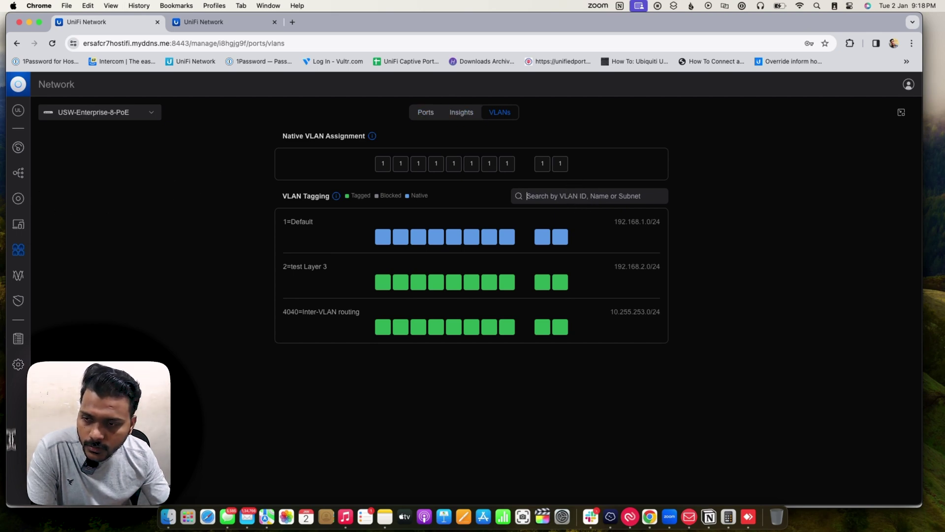
Examine the global network and global switch settings, including the IGMP Snooping and IGMP Proxy explanations
{"action": "left_click", "coordinate": [18, 365]}
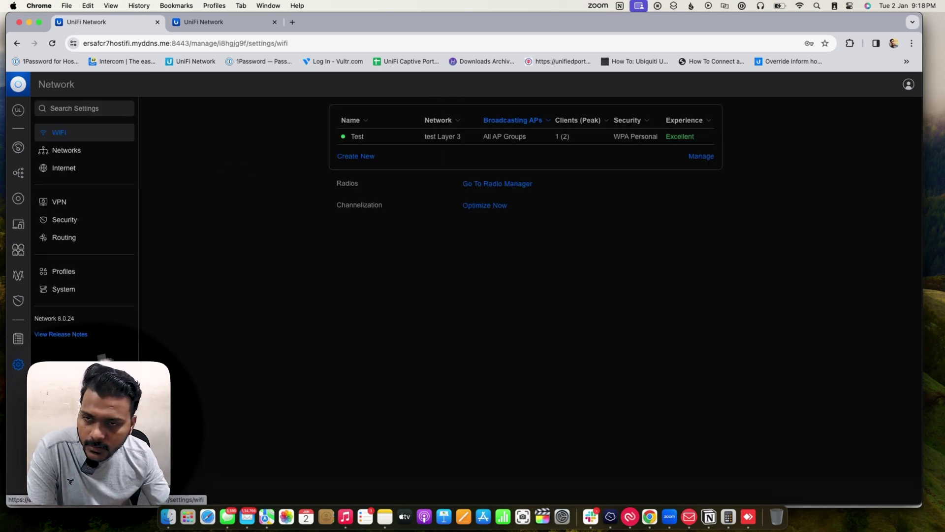
{"action": "left_click", "coordinate": [75, 152]}
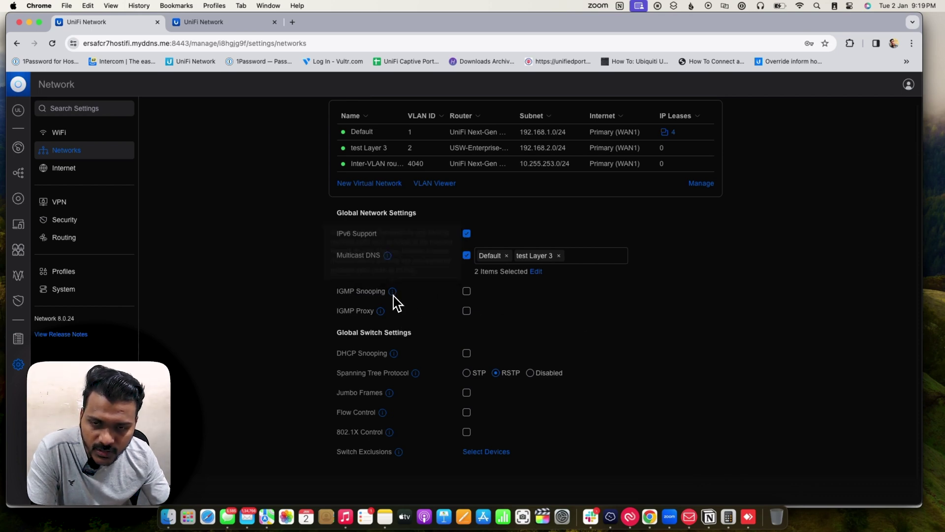
{"action": "mouse_move", "coordinate": [380, 318]}
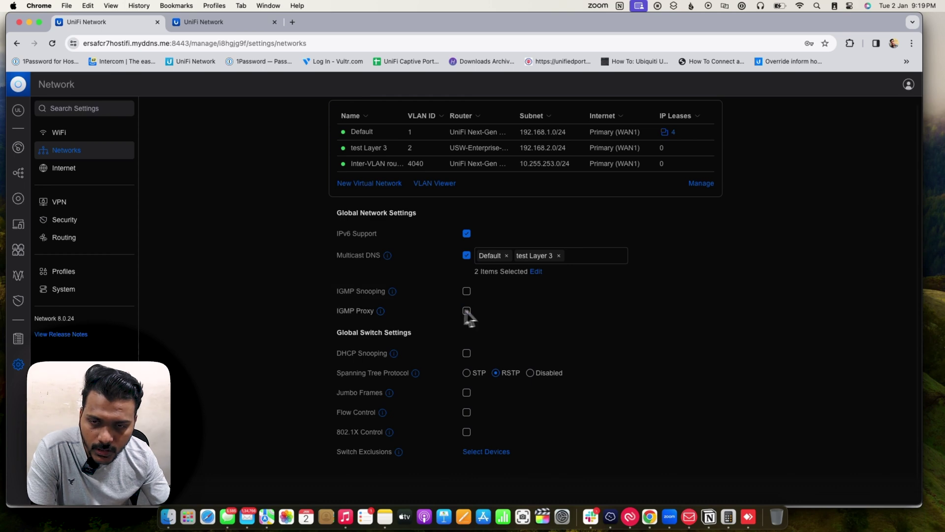
{"action": "scroll", "coordinate": [430, 317], "scroll_direction": "up", "scroll_amount": 1}
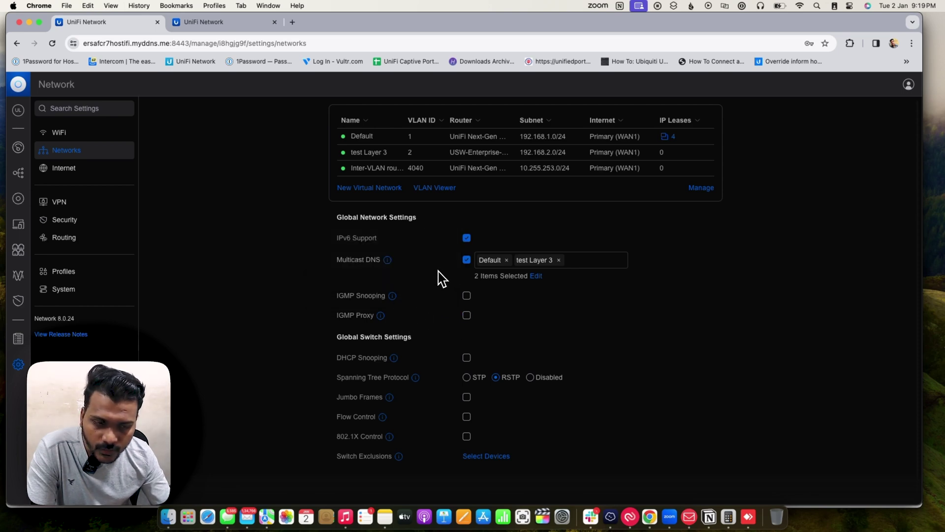
{"action": "scroll", "coordinate": [428, 347], "scroll_direction": "down", "scroll_amount": 1}
{"action": "scroll", "coordinate": [431, 347], "scroll_direction": "down", "scroll_amount": 1}
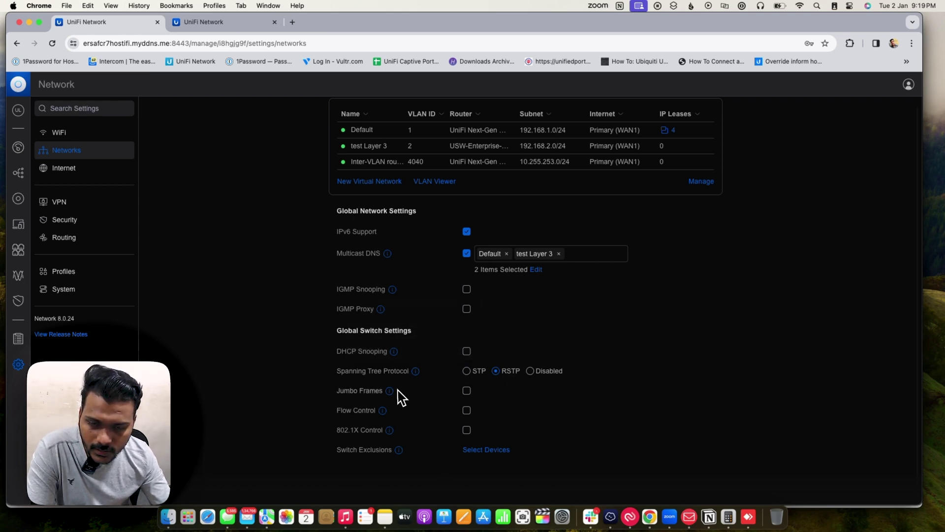
{"action": "scroll", "coordinate": [391, 409], "scroll_direction": "up", "scroll_amount": 1}
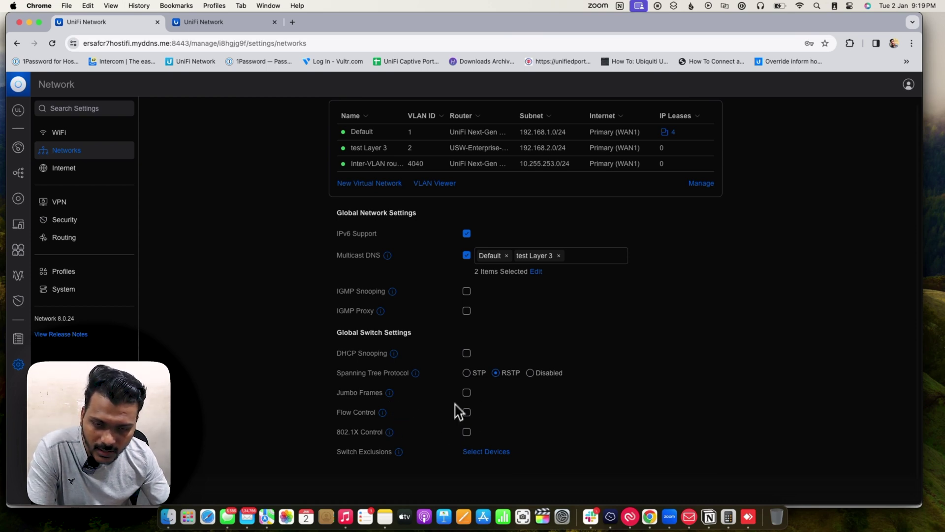
{"action": "scroll", "coordinate": [448, 433], "scroll_direction": "up", "scroll_amount": 1}
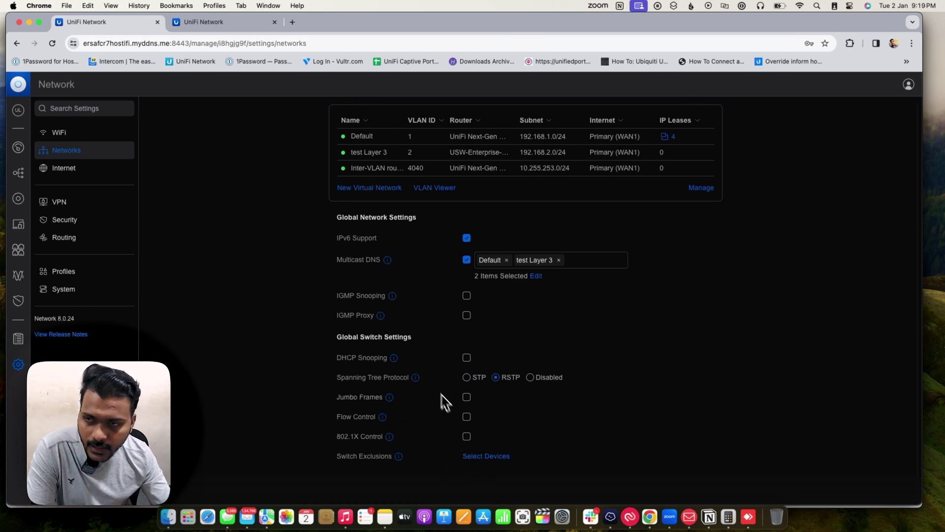
View the internet connection settings and the access point radios overview
{"action": "left_click", "coordinate": [88, 169]}
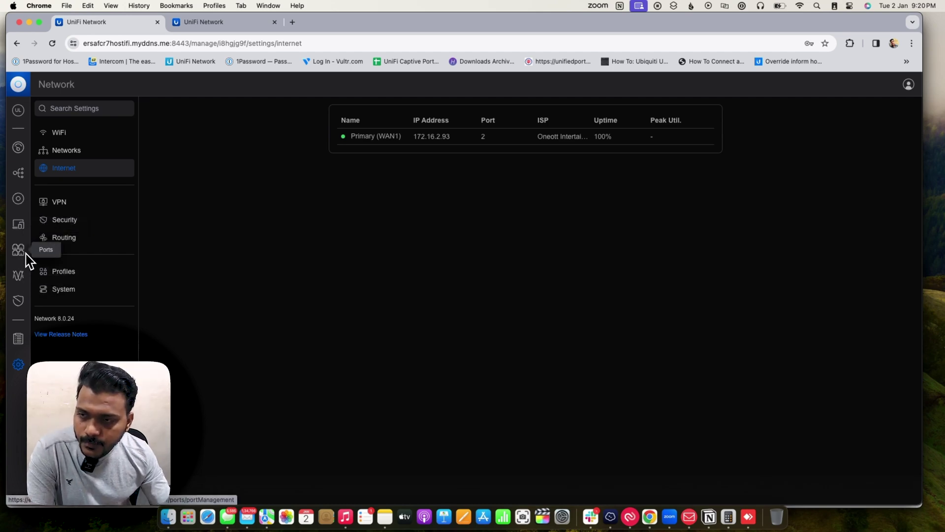
{"action": "left_click", "coordinate": [18, 274]}
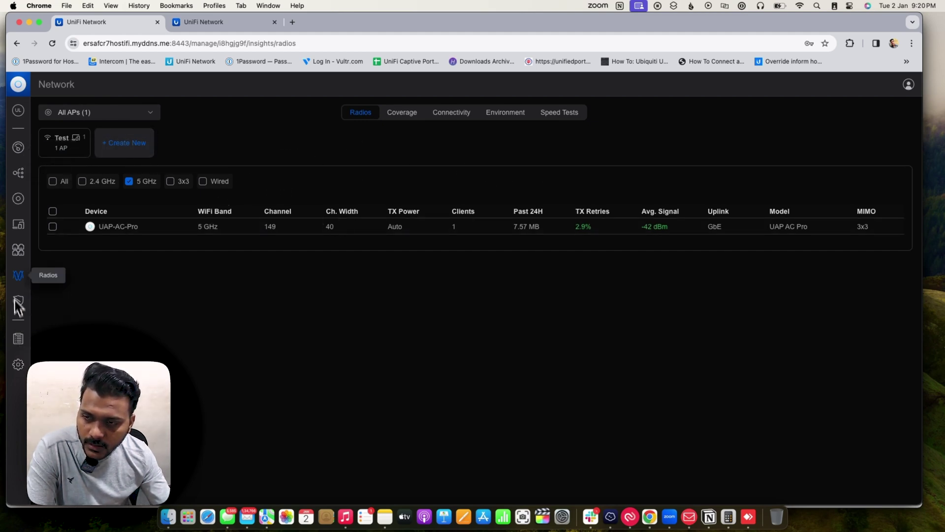
Examine the ports, traffic insights and VLAN assignments of the UniFi Next-Gen Gateway Lite
{"action": "left_click", "coordinate": [19, 253]}
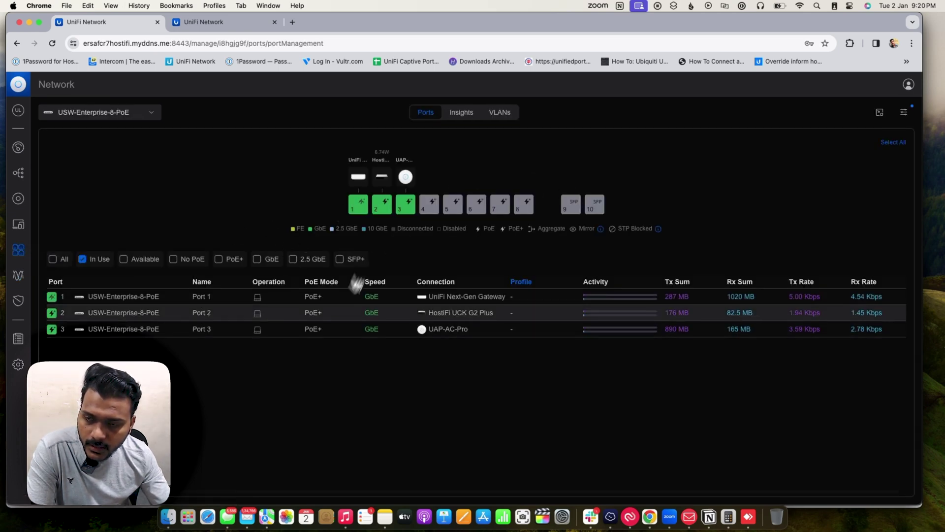
{"action": "left_click", "coordinate": [151, 123]}
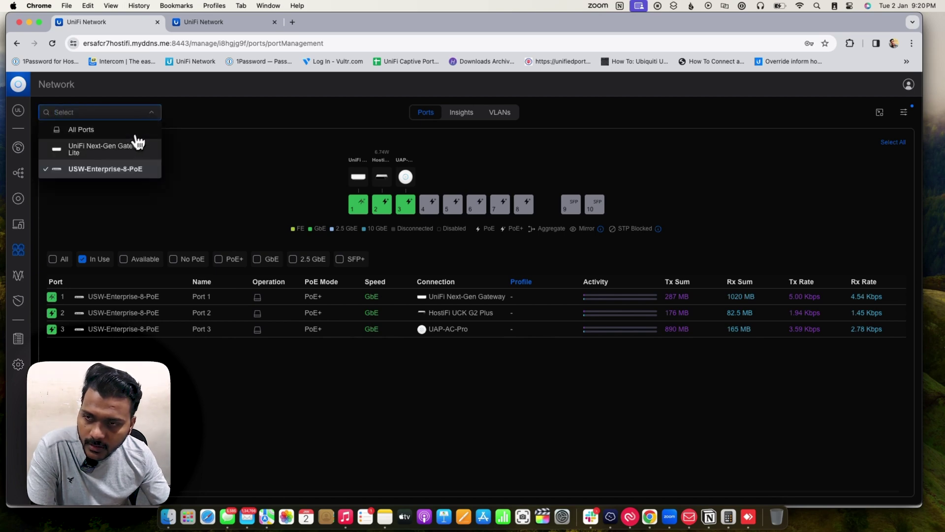
{"action": "left_click", "coordinate": [122, 151]}
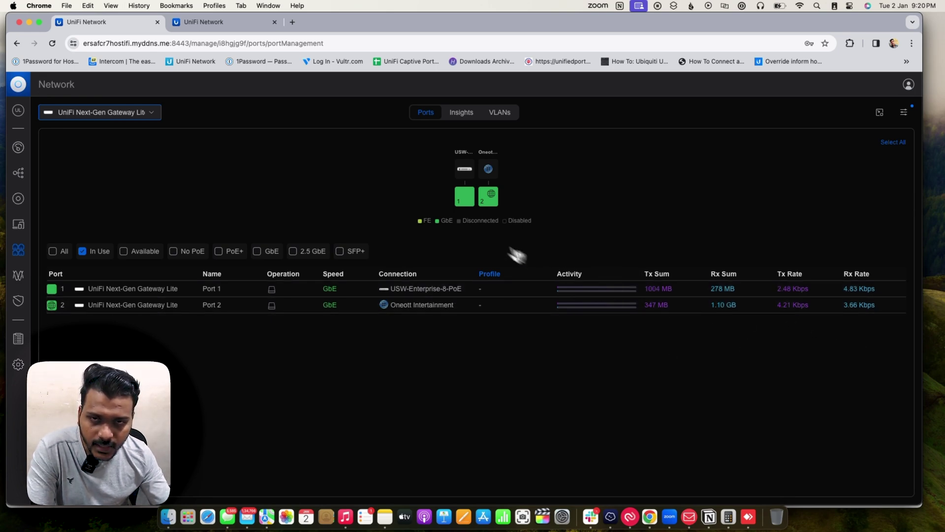
{"action": "left_click", "coordinate": [473, 117]}
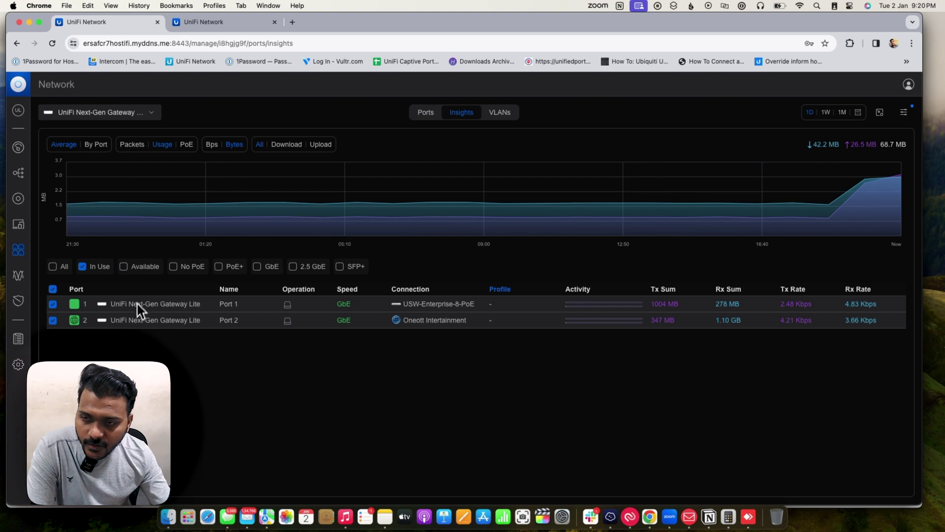
{"action": "left_click", "coordinate": [500, 113]}
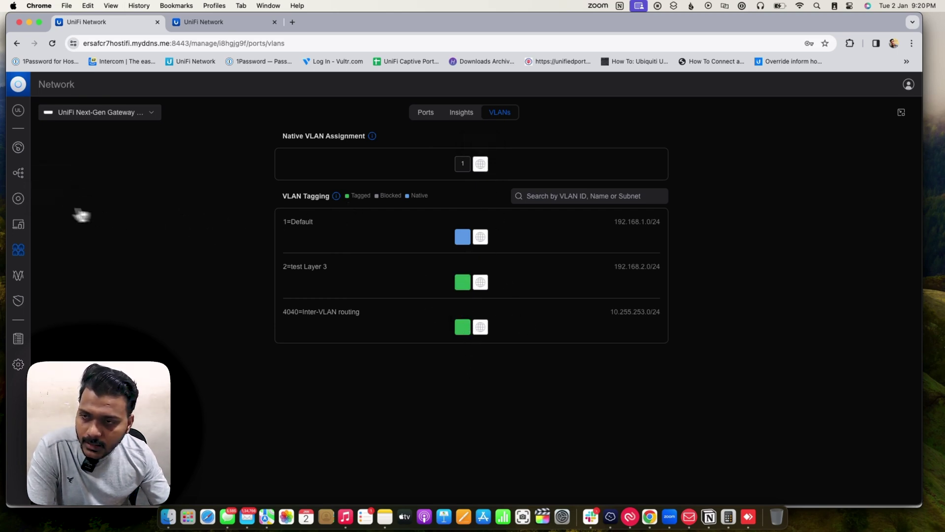
View the list of all UniFi devices on the network
{"action": "left_click", "coordinate": [19, 199]}
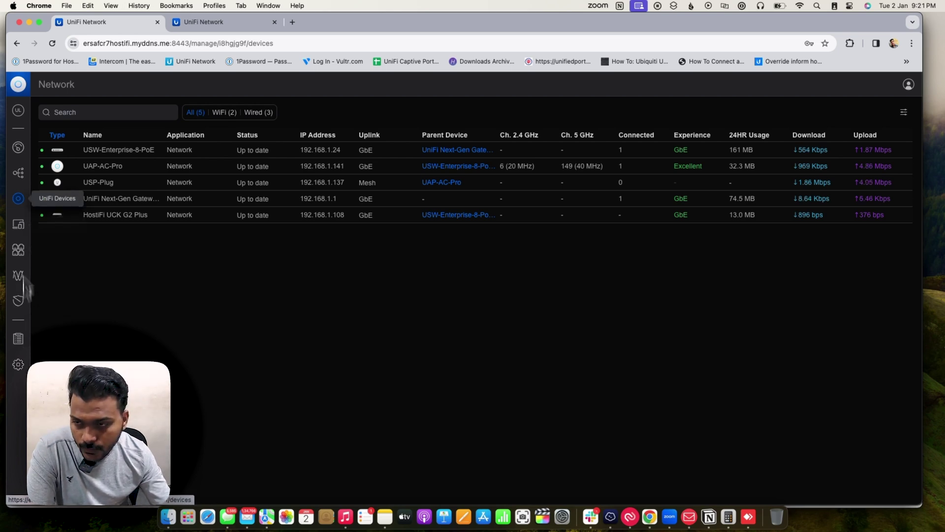
View the configured WiFi networks and the online client devices
{"action": "left_click", "coordinate": [18, 364]}
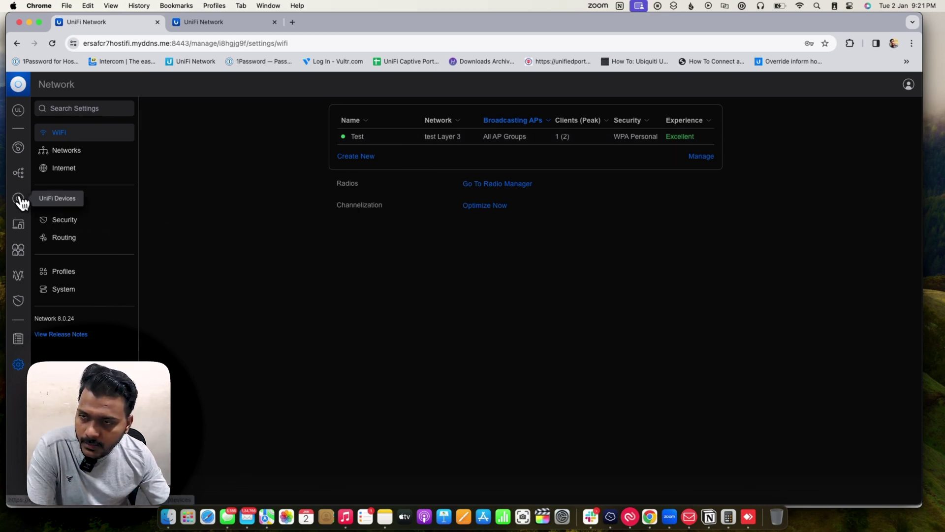
{"action": "left_click", "coordinate": [18, 224]}
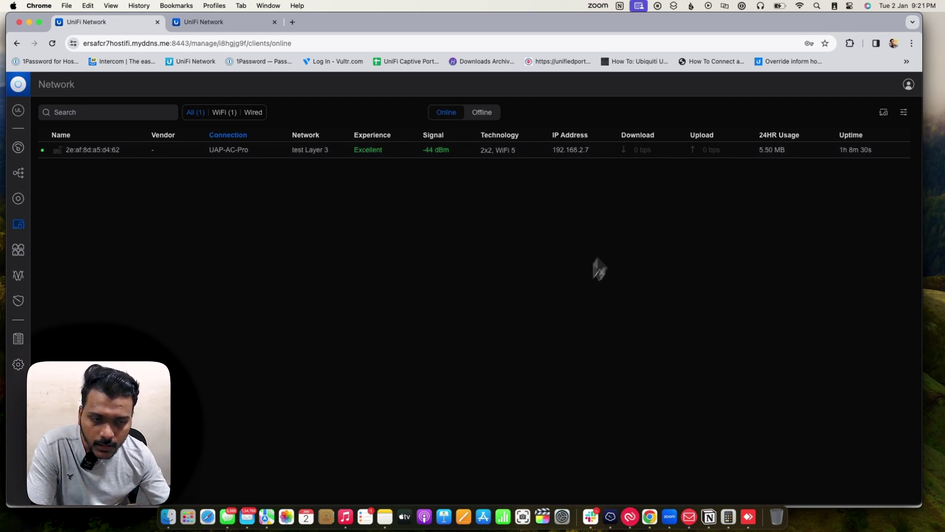
Name port 4 of the USW-Enterprise-8-PoE "test" and set its native network to test Layer 3 (2)
{"action": "left_click", "coordinate": [20, 201]}
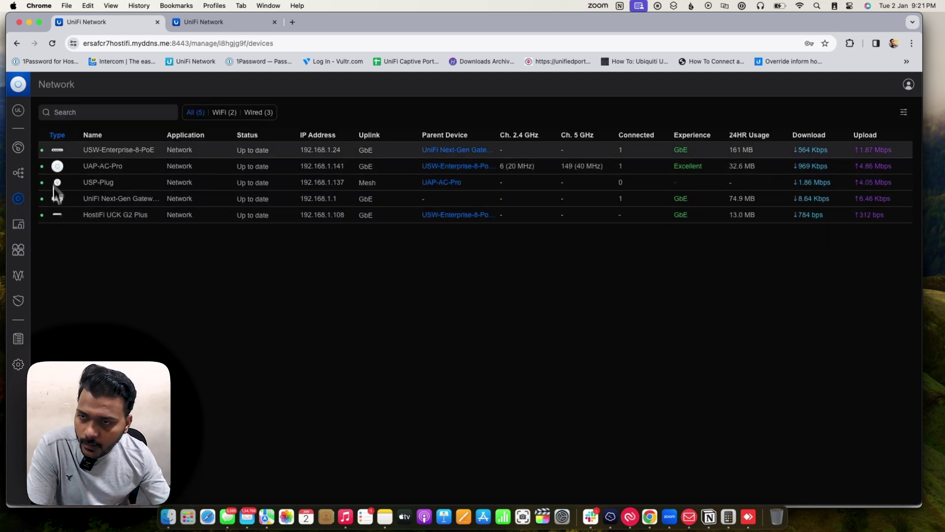
{"action": "left_click", "coordinate": [89, 150]}
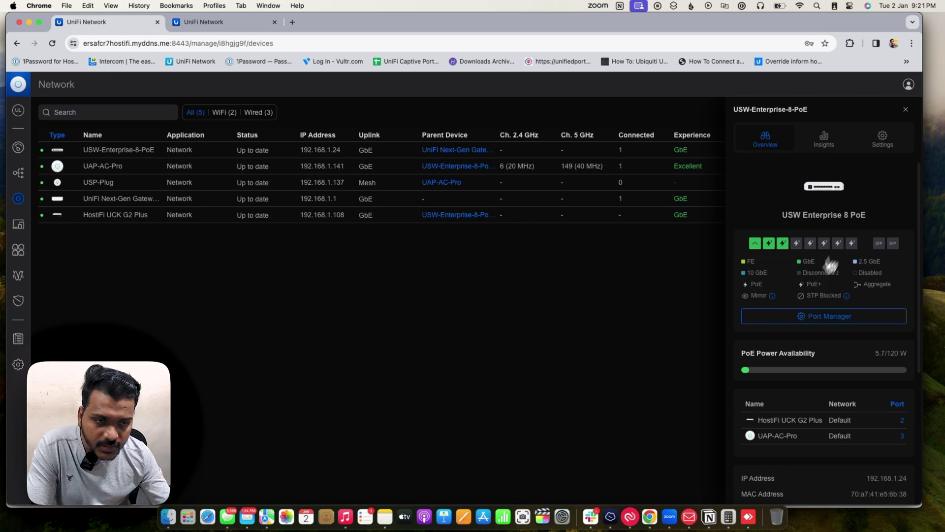
{"action": "left_click", "coordinate": [794, 326]}
{"action": "left_click", "coordinate": [429, 204]}
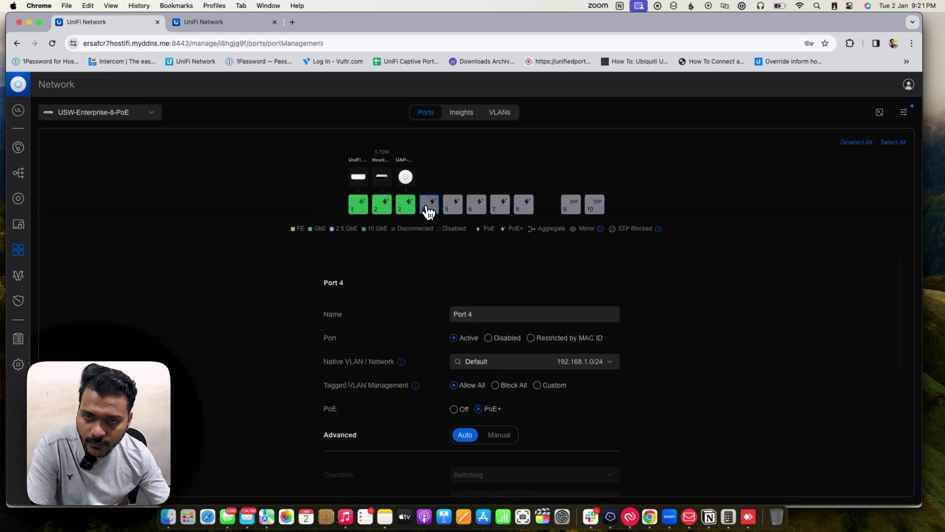
{"action": "double_click", "coordinate": [523, 316]}
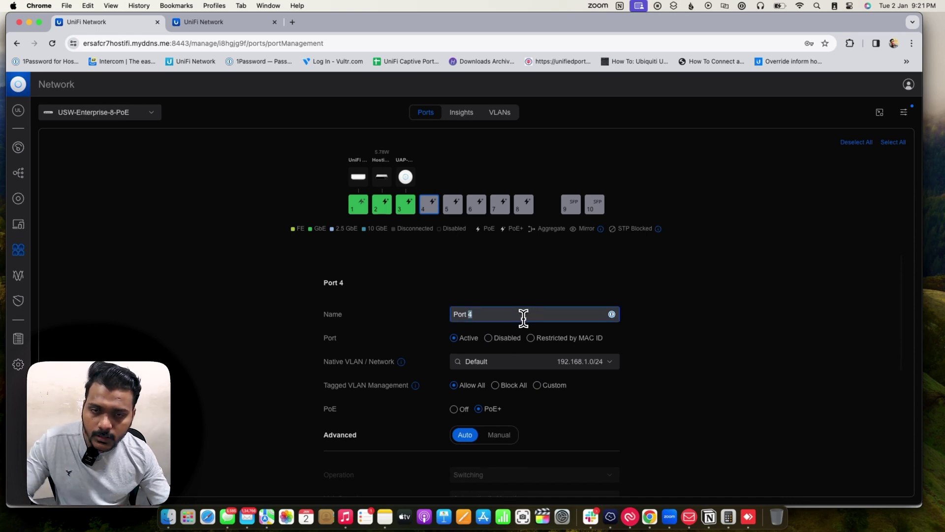
{"action": "type", "text": "test"}
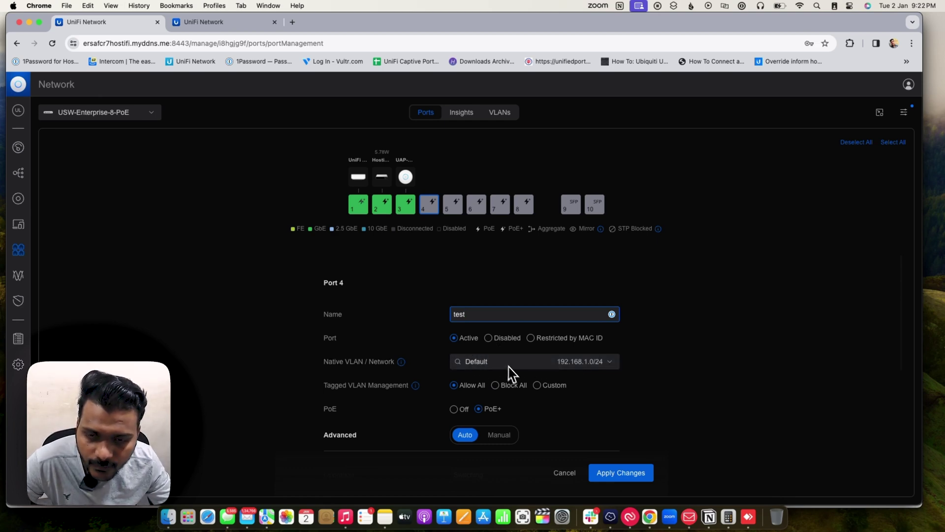
{"action": "left_click", "coordinate": [572, 368]}
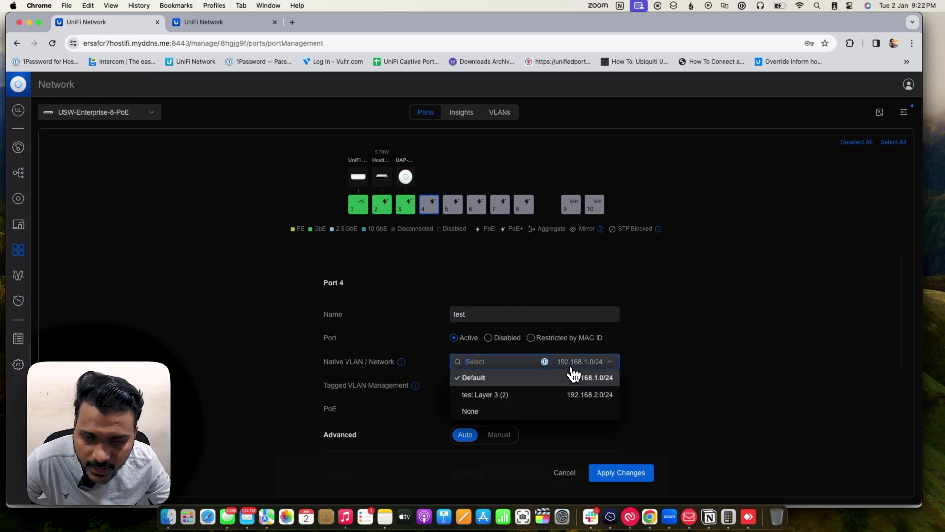
{"action": "left_click", "coordinate": [548, 397]}
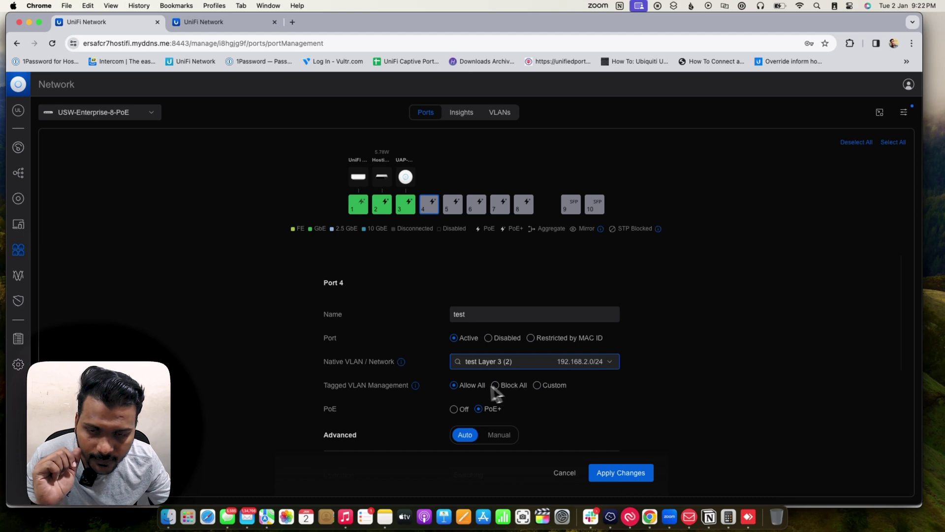
View the custom tagged VLAN choices for port 4 and return tagged VLAN management to Allow All
{"action": "left_click", "coordinate": [541, 387]}
{"action": "left_click", "coordinate": [463, 409]}
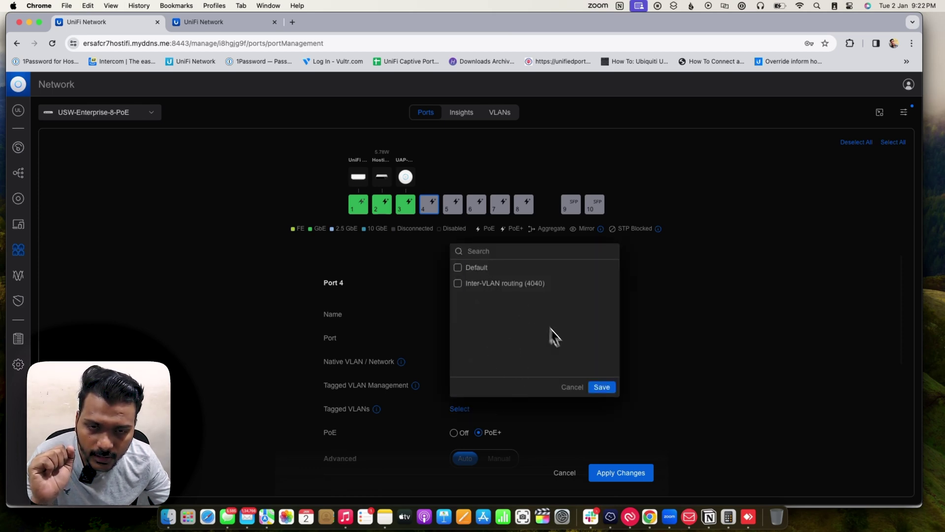
{"action": "left_click", "coordinate": [572, 387]}
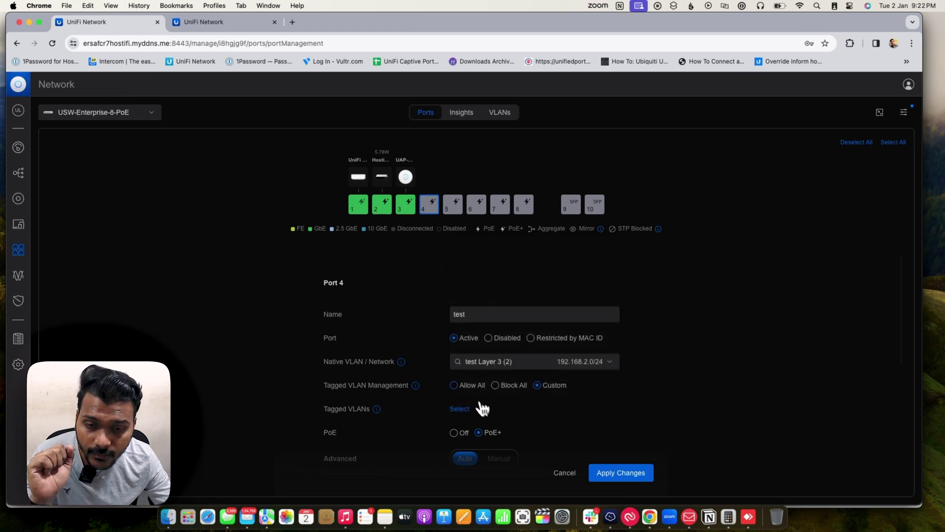
{"action": "left_click", "coordinate": [469, 386]}
Switch port 4's advanced settings to Manual and apply the port changes
{"action": "scroll", "coordinate": [568, 419], "scroll_direction": "down", "scroll_amount": 2}
{"action": "scroll", "coordinate": [576, 425], "scroll_direction": "down", "scroll_amount": 2}
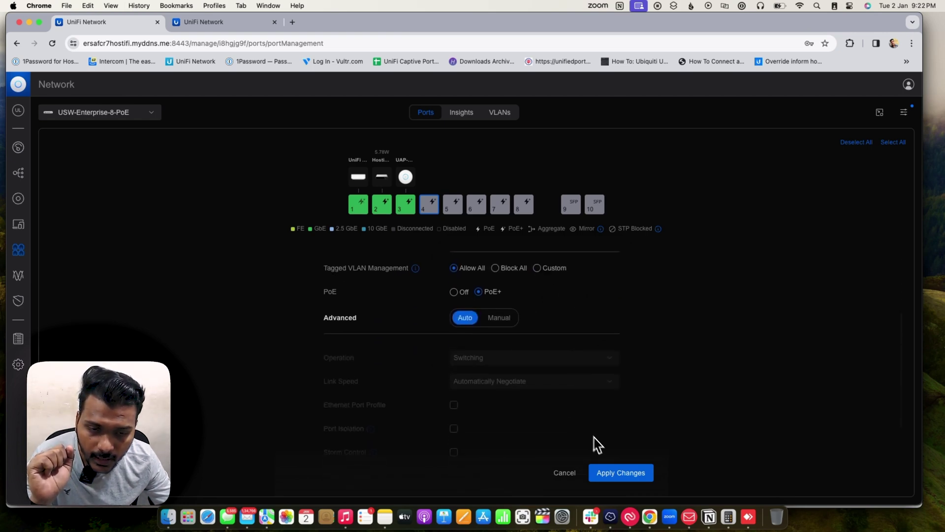
{"action": "left_click", "coordinate": [499, 317]}
{"action": "scroll", "coordinate": [542, 367], "scroll_direction": "down", "scroll_amount": 4}
{"action": "scroll", "coordinate": [542, 370], "scroll_direction": "up", "scroll_amount": 5}
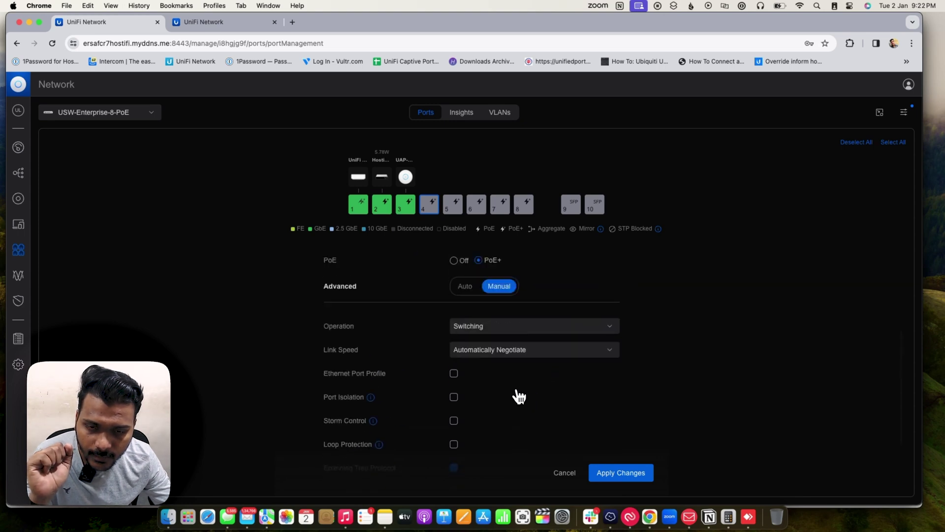
{"action": "left_click", "coordinate": [619, 478]}
Reopen port 4 of the USW-Enterprise-8-PoE and check its saved name and native network
{"action": "left_click", "coordinate": [18, 198]}
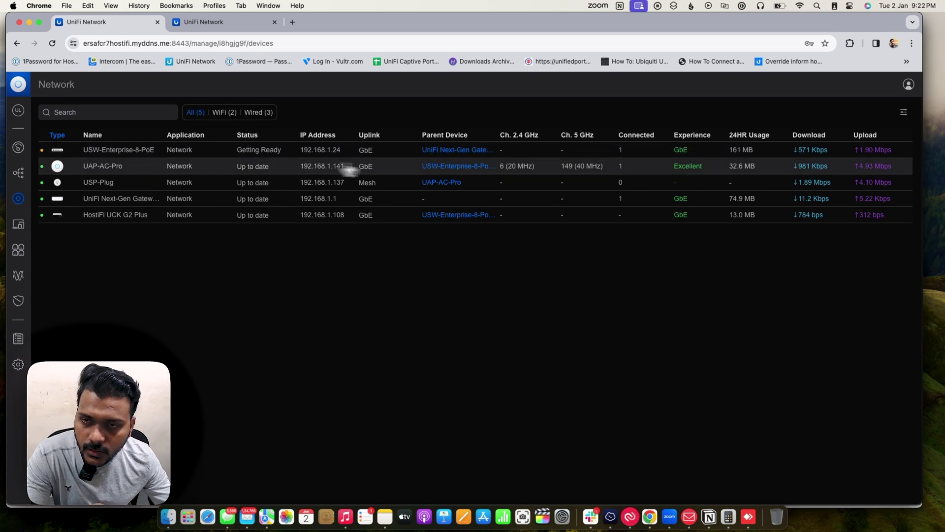
{"action": "left_click", "coordinate": [320, 150]}
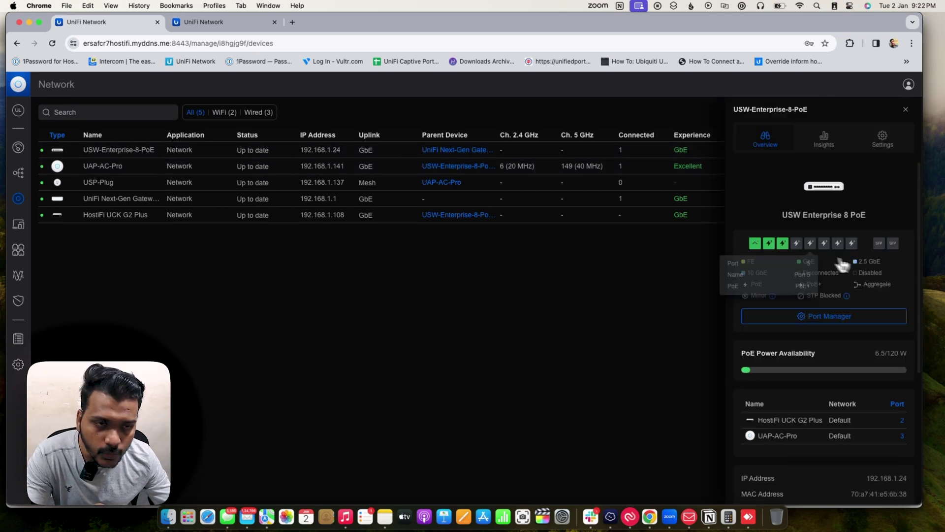
{"action": "left_click", "coordinate": [816, 318]}
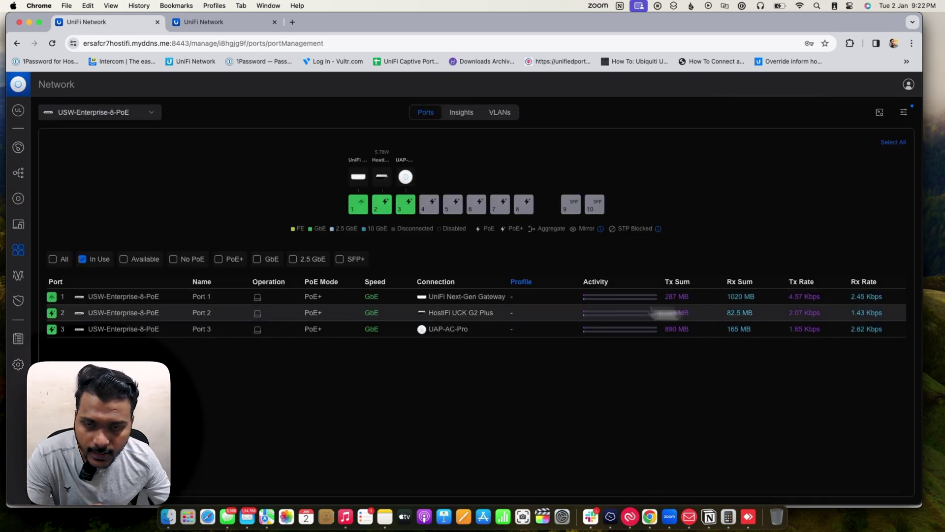
{"action": "left_click", "coordinate": [432, 205]}
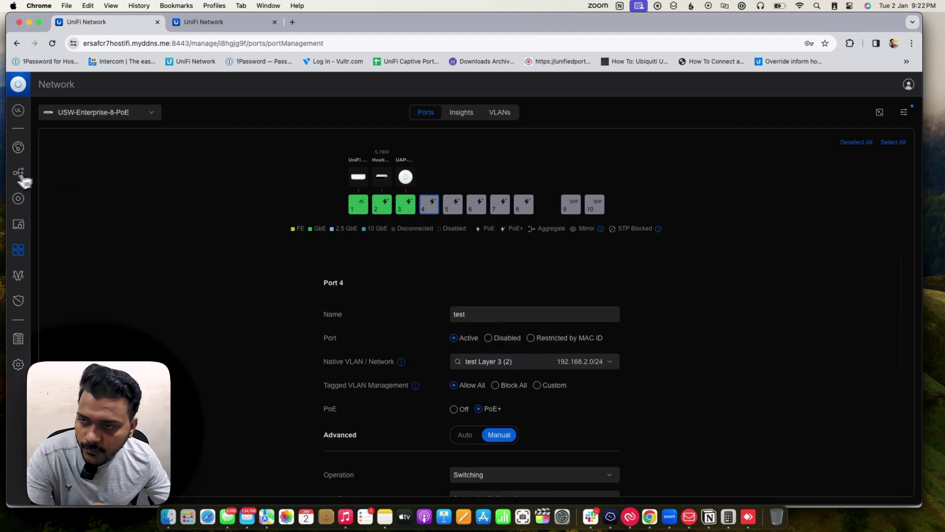
{"action": "left_click", "coordinate": [20, 199]}
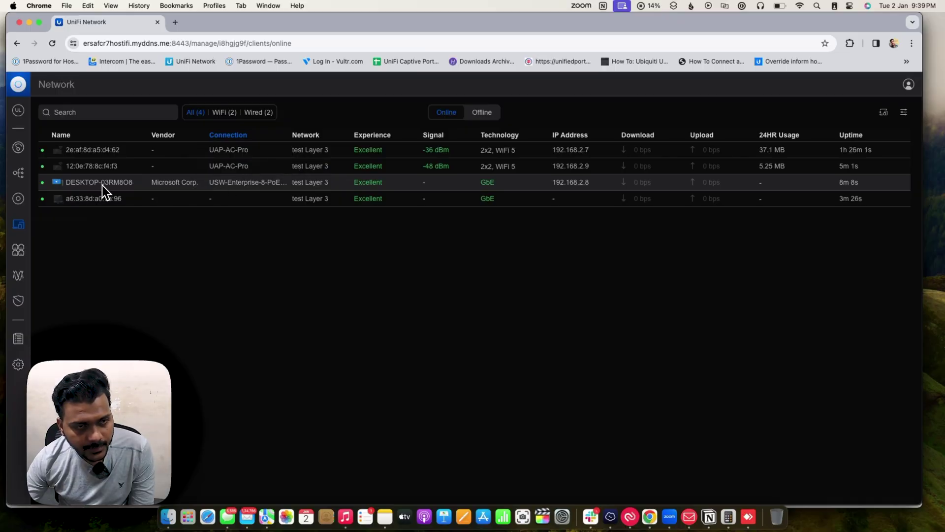
Examine the wired Windows PC client's details and the settings of the switch port it is connected to
{"action": "left_click", "coordinate": [104, 187]}
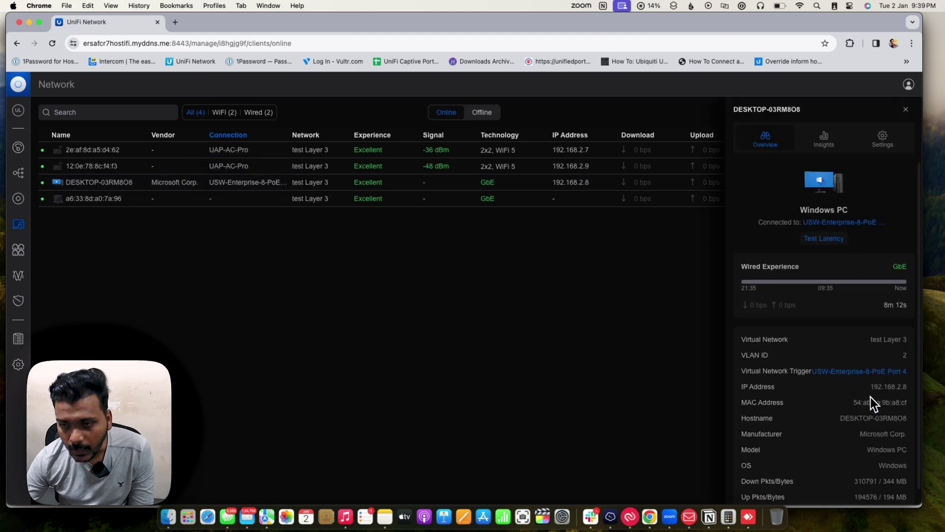
{"action": "left_click", "coordinate": [860, 373]}
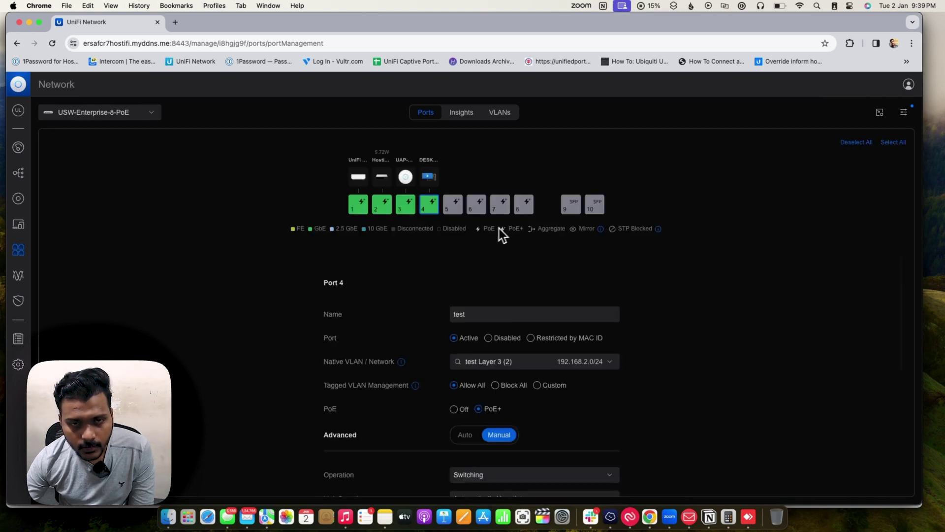
{"action": "scroll", "coordinate": [394, 327], "scroll_direction": "down", "scroll_amount": 2}
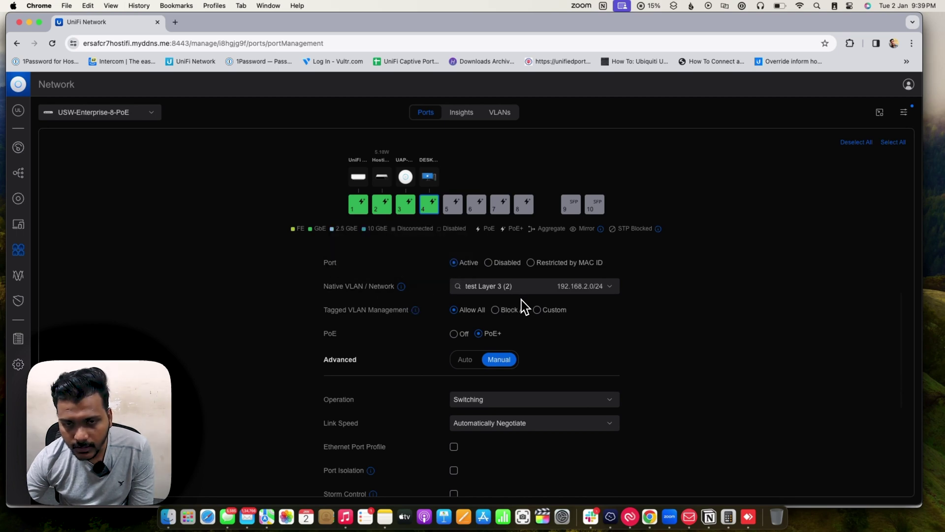
{"action": "mouse_move", "coordinate": [410, 320]}
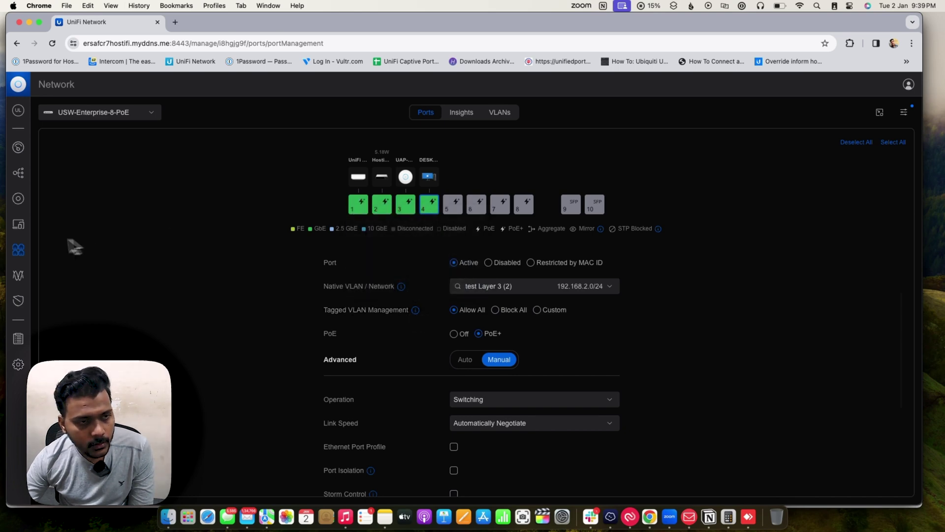
Check the Client Device Isolation setting of the Test WiFi and review the client and UniFi device lists
{"action": "left_click", "coordinate": [22, 230]}
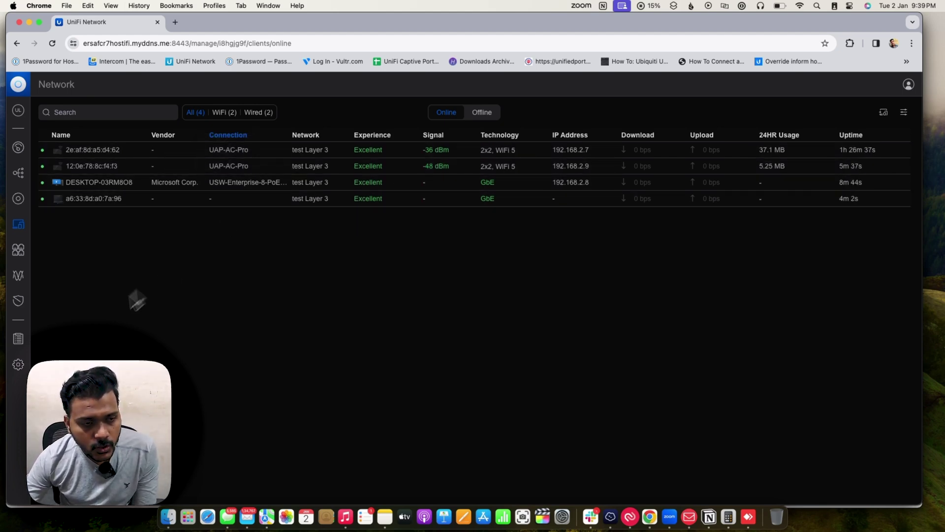
{"action": "left_click", "coordinate": [19, 365]}
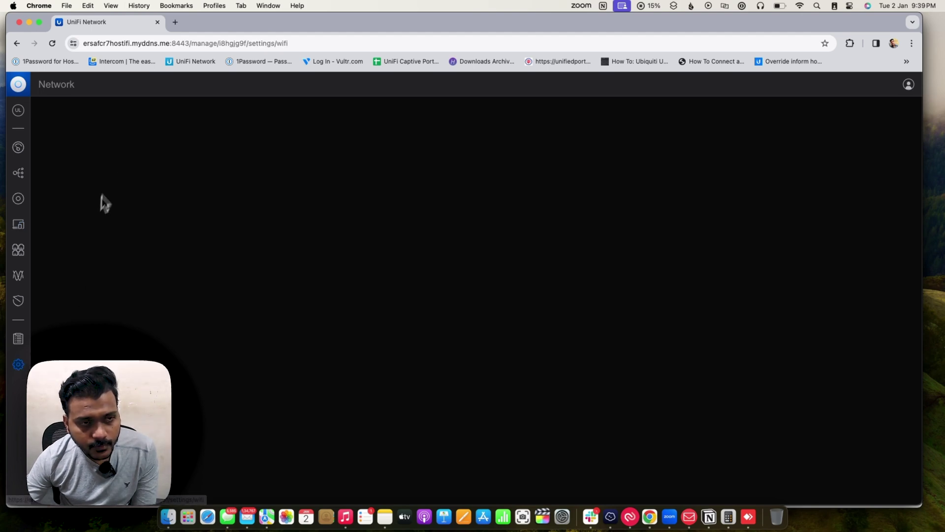
{"action": "left_click", "coordinate": [386, 137]}
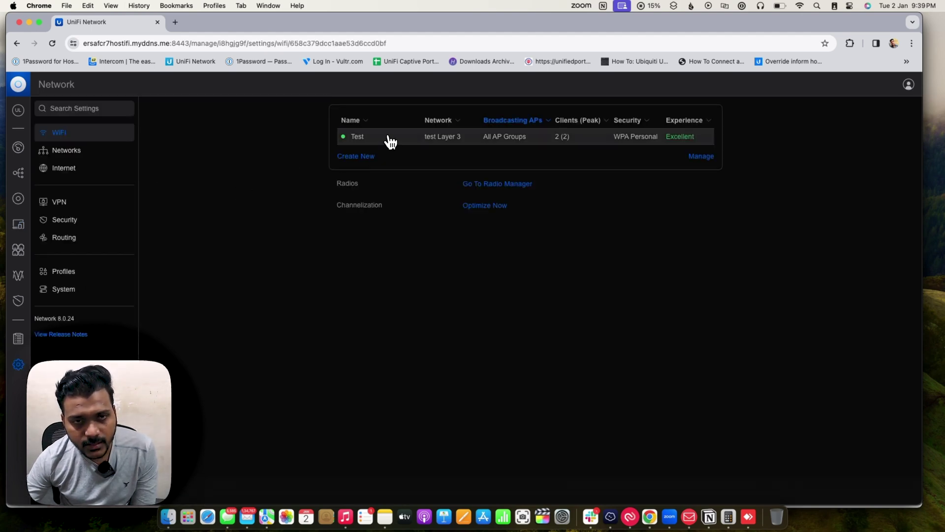
{"action": "scroll", "coordinate": [512, 282], "scroll_direction": "down", "scroll_amount": 3}
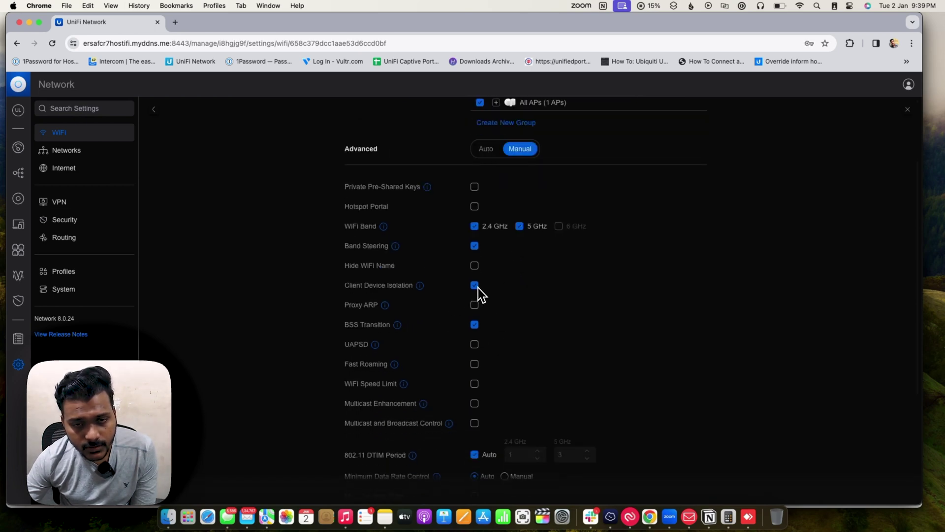
{"action": "left_click", "coordinate": [18, 198]}
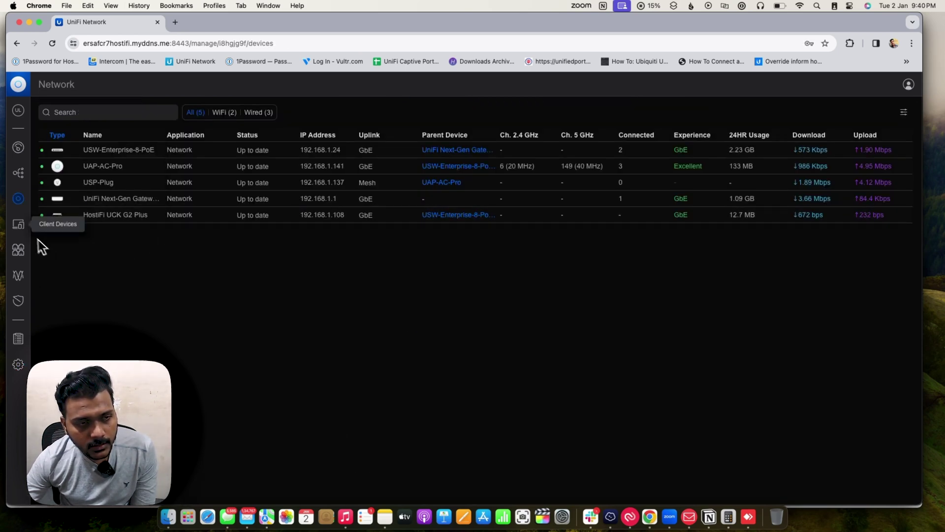
{"action": "left_click", "coordinate": [19, 225]}
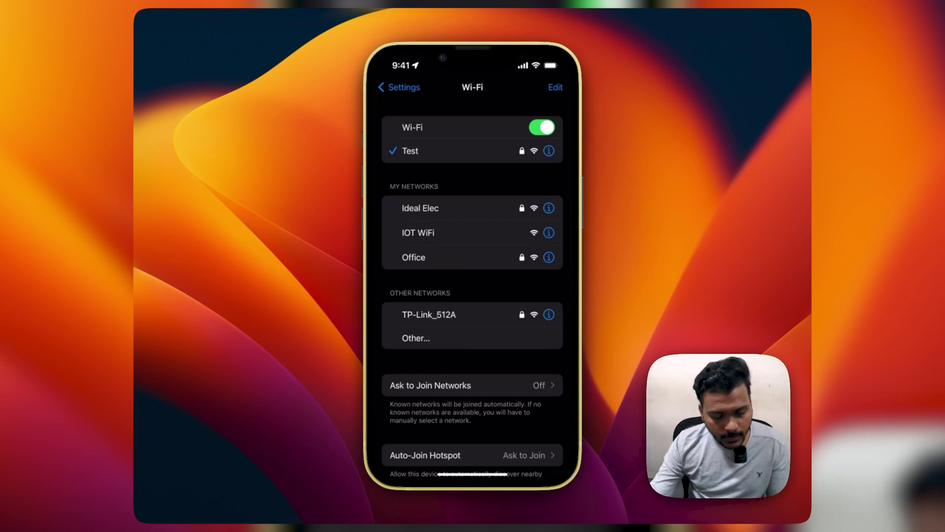
On the phone, view the Test Wi-Fi connection details and ping 192.168.2.8
{"action": "left_click", "coordinate": [548, 150]}
{"action": "scroll", "coordinate": [473, 265], "scroll_direction": "down", "scroll_amount": 3}
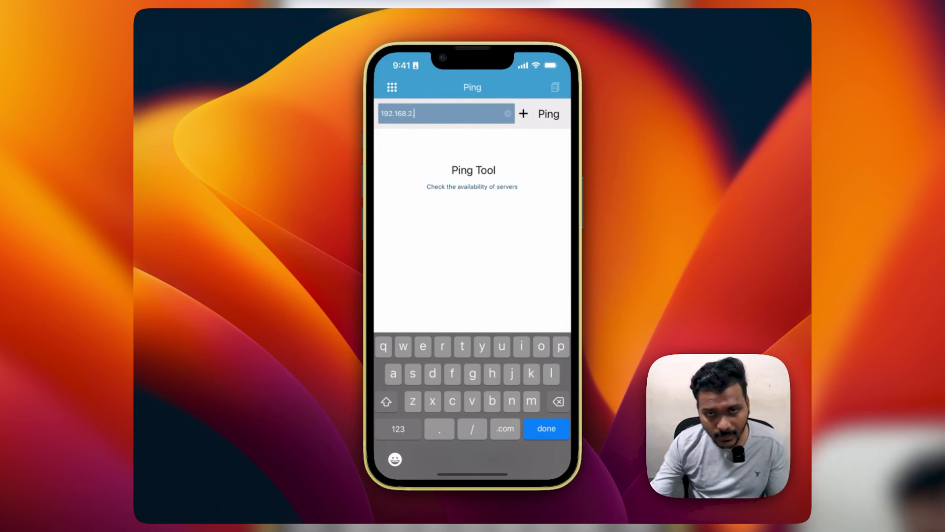
{"action": "type", "text": "8"}
{"action": "key", "text": "Return"}
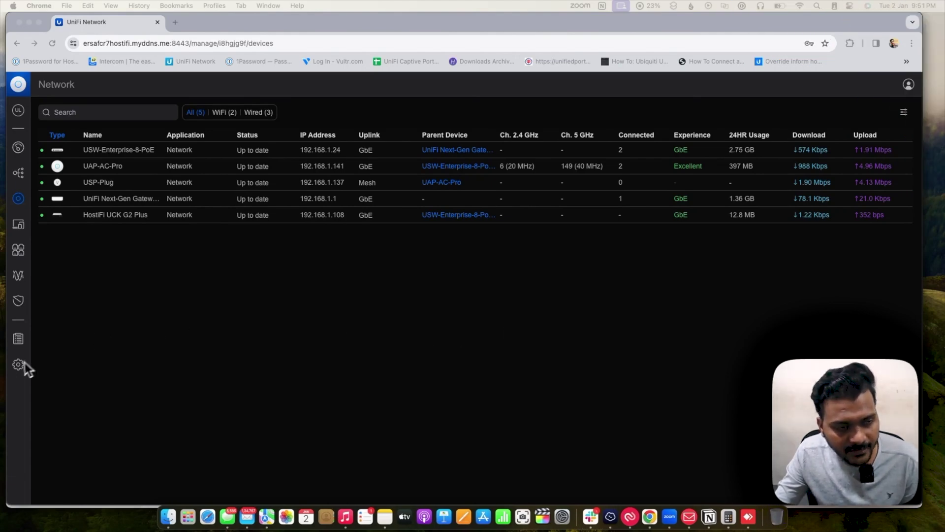
Review the online clients, the UniFi devices and the network assigned to the Test WiFi
{"action": "left_click", "coordinate": [19, 225]}
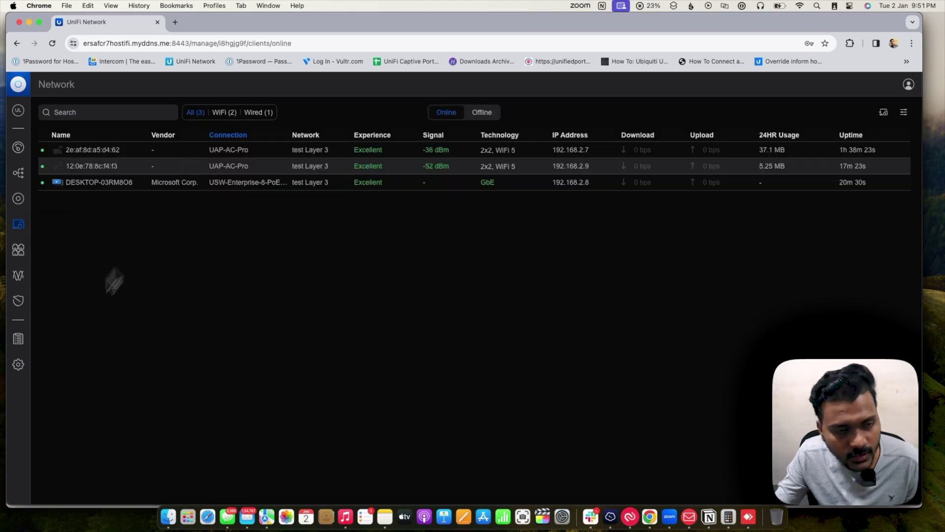
{"action": "left_click", "coordinate": [19, 364]}
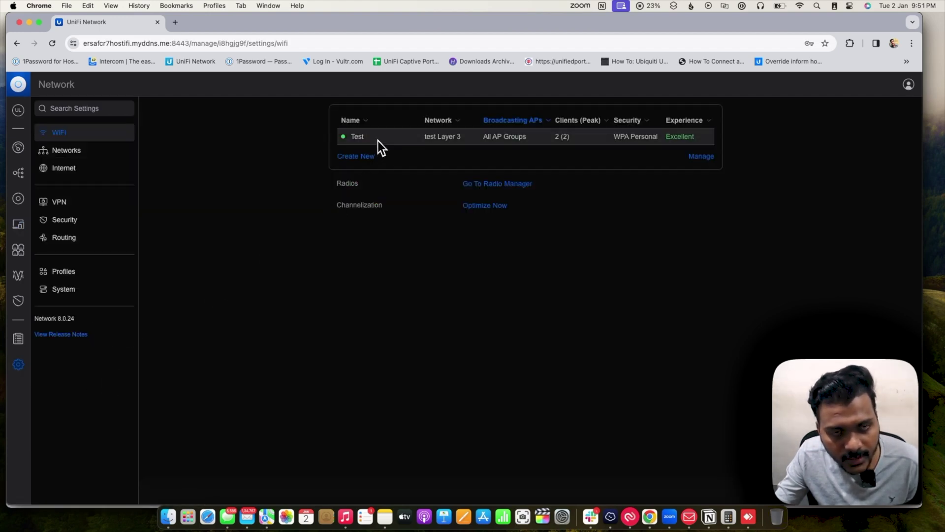
{"action": "left_click", "coordinate": [18, 226]}
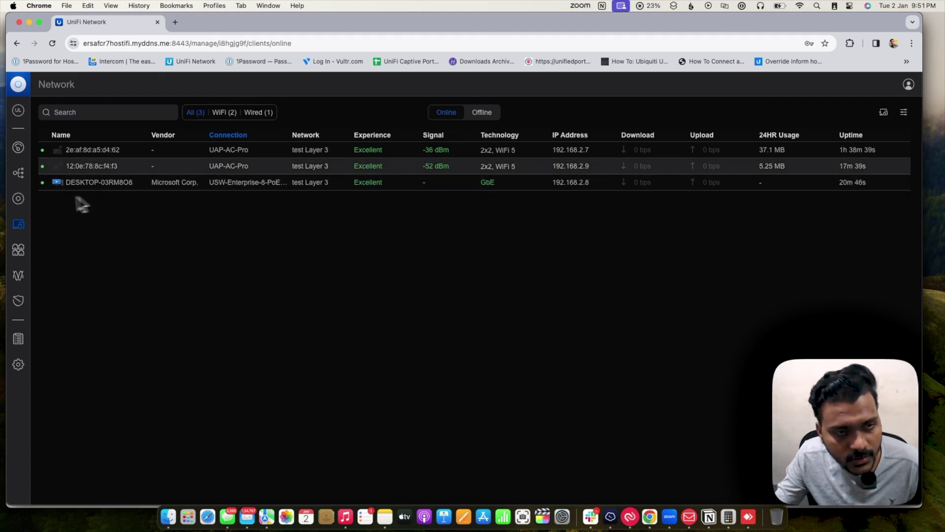
{"action": "left_click", "coordinate": [18, 199]}
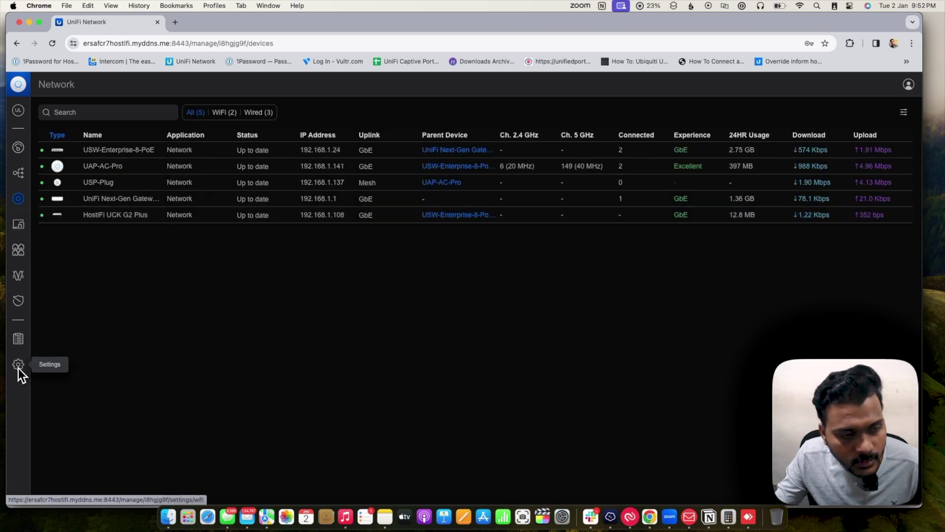
{"action": "left_click", "coordinate": [19, 365]}
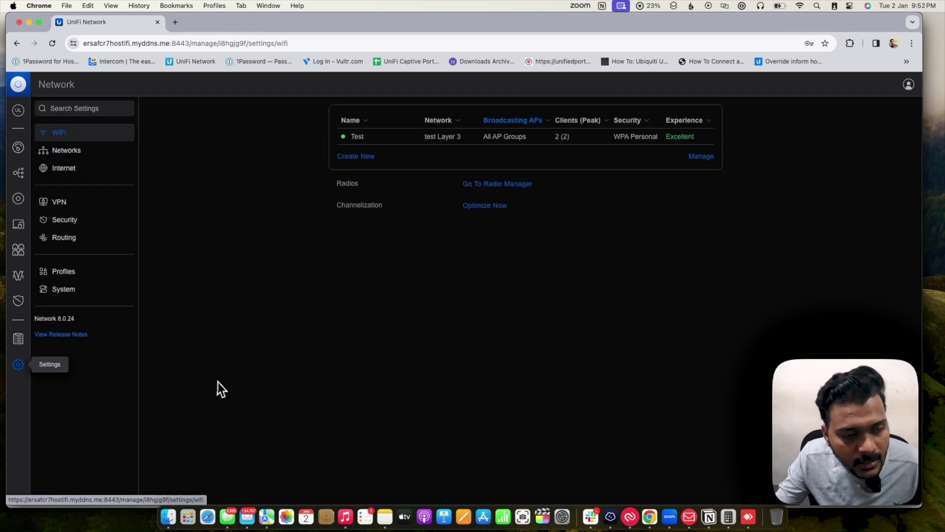
Try enabling Network isolation on the test Layer 3 network, read the option's explanation, and discard the change
{"action": "left_click", "coordinate": [75, 152]}
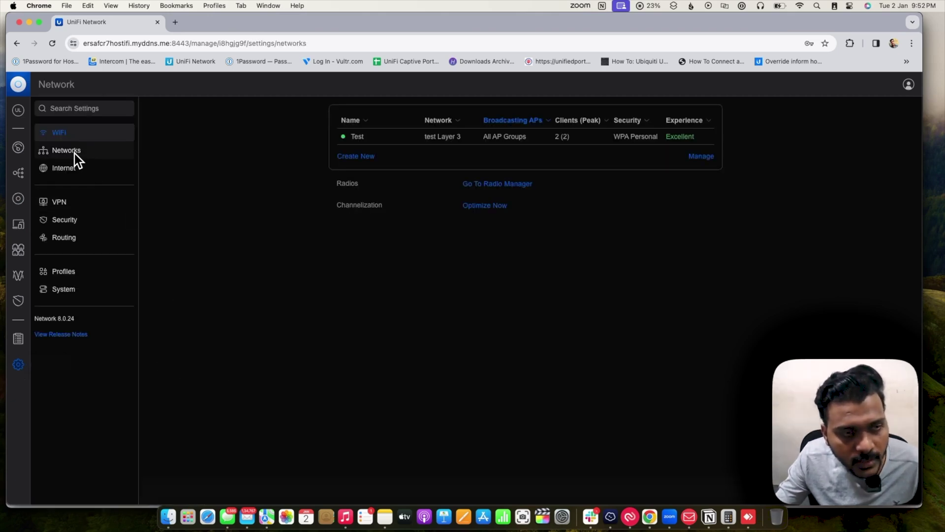
{"action": "left_click", "coordinate": [448, 155]}
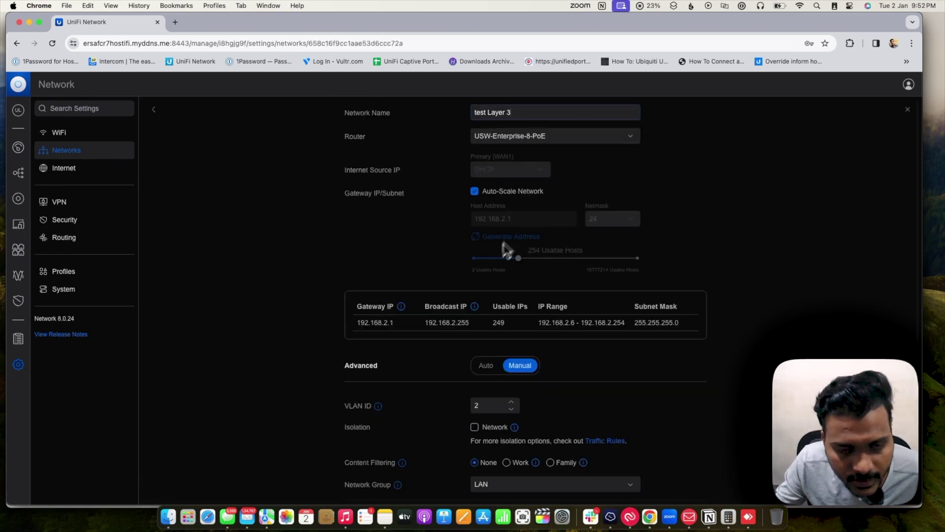
{"action": "scroll", "coordinate": [433, 377], "scroll_direction": "down", "scroll_amount": 3}
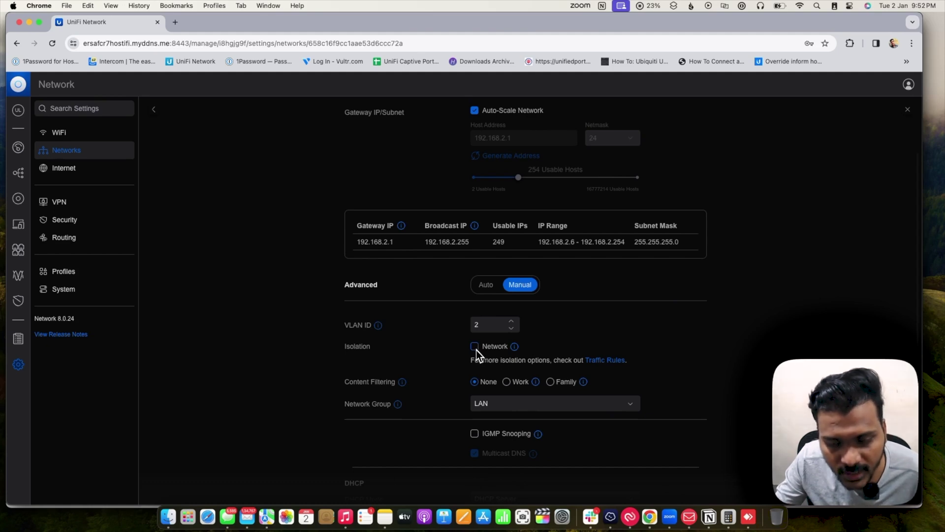
{"action": "left_click", "coordinate": [475, 347]}
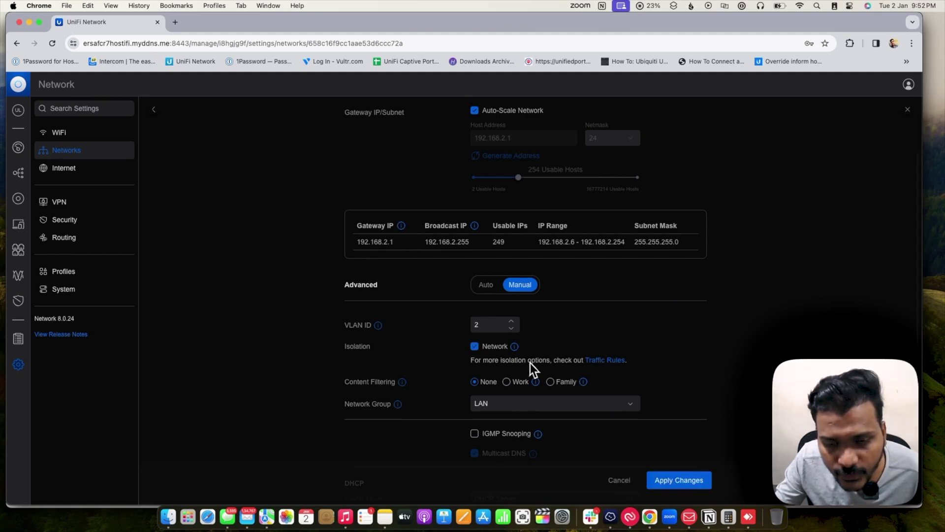
{"action": "mouse_move", "coordinate": [515, 347]}
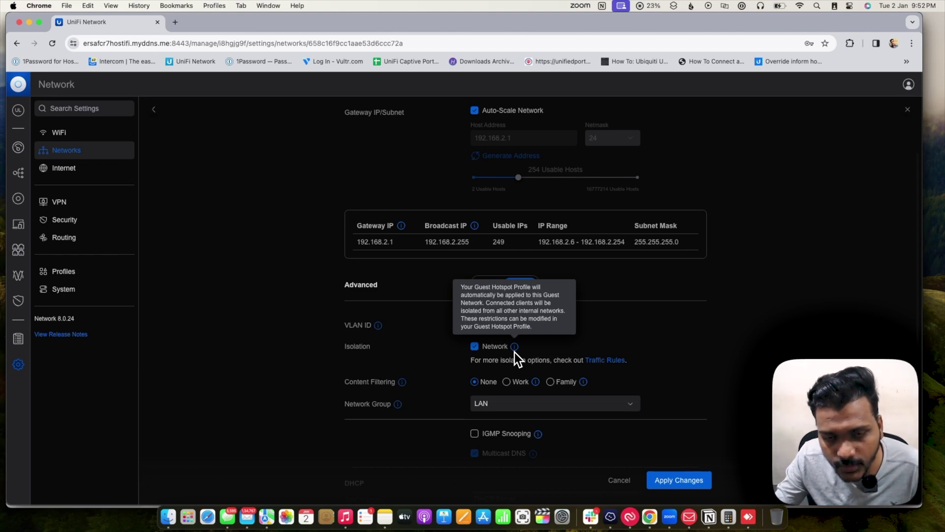
{"action": "left_click", "coordinate": [619, 484]}
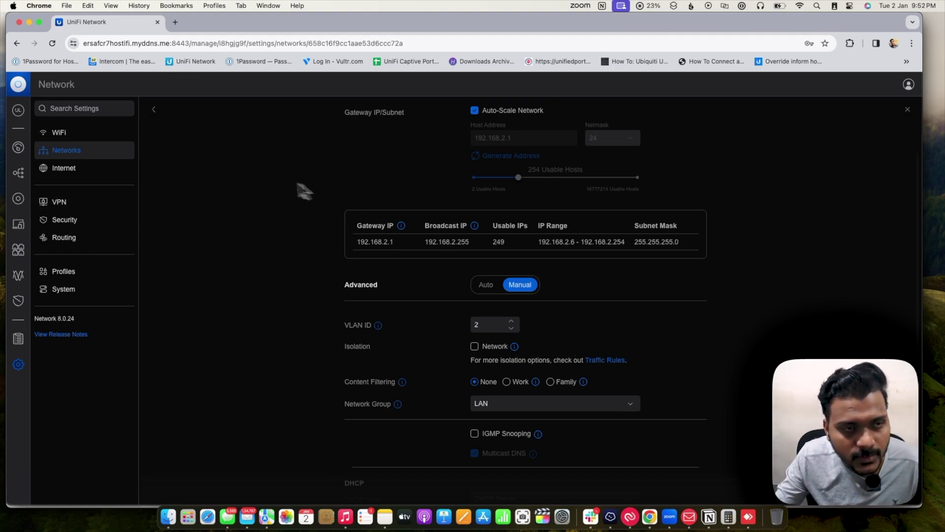
Review the UniFi device list and the port overview of the USW-Enterprise-8-PoE switch
{"action": "left_click", "coordinate": [19, 198]}
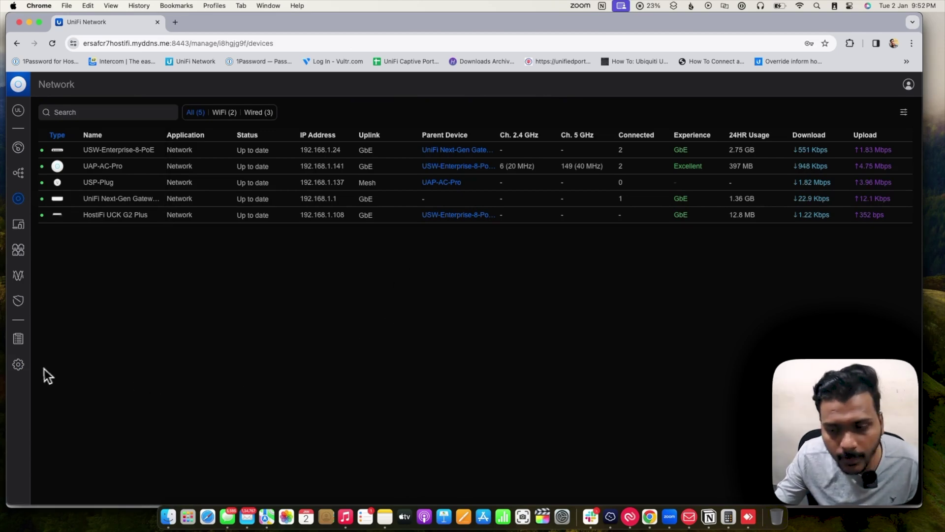
{"action": "left_click", "coordinate": [19, 251]}
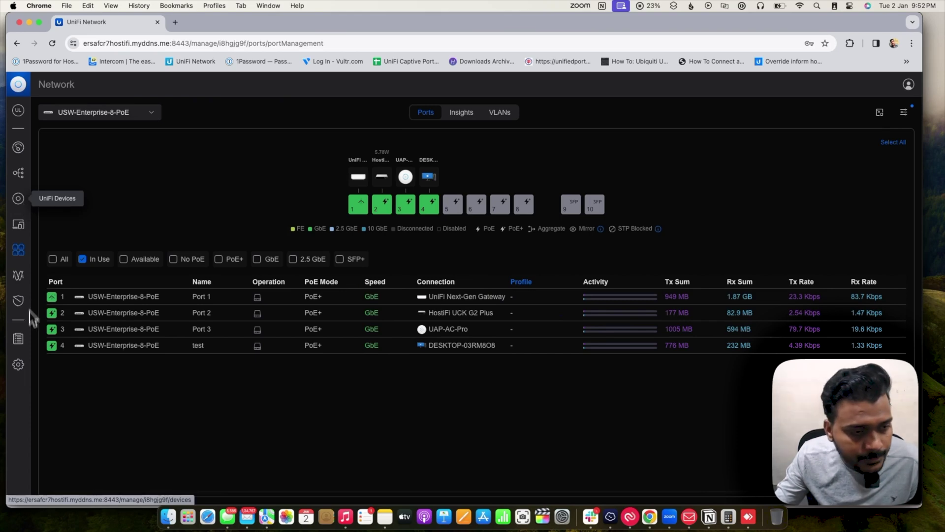
{"action": "left_click", "coordinate": [19, 369]}
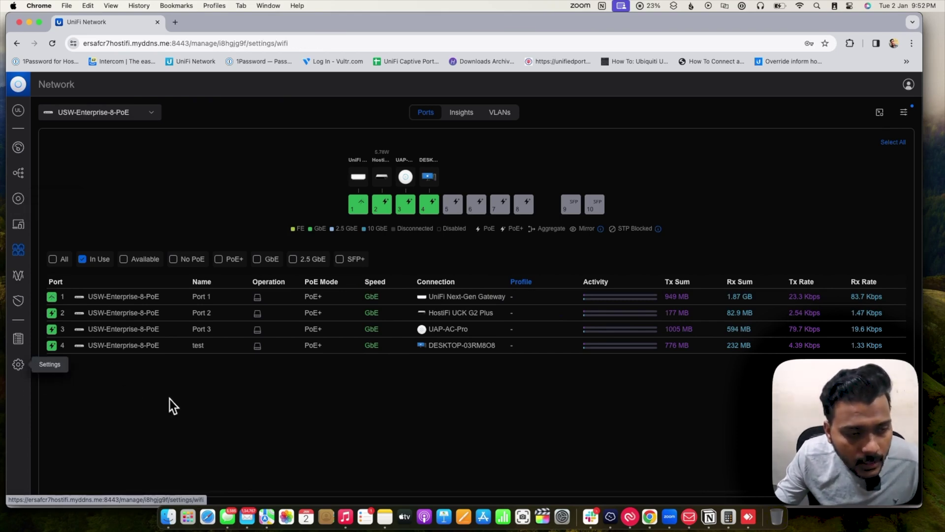
Examine the USP-Plug's settings, including its outlet power, modem power cycle, LED, IP and management options
{"action": "left_click", "coordinate": [22, 200]}
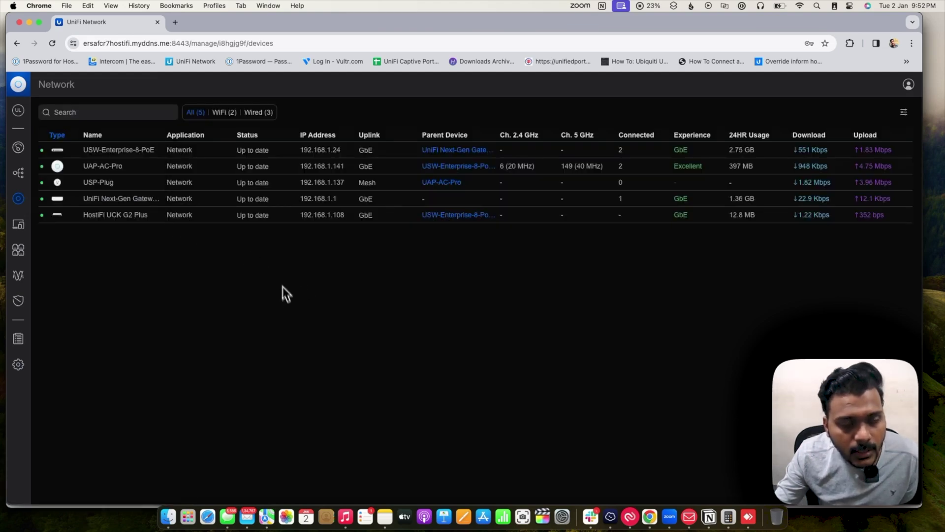
{"action": "left_click", "coordinate": [127, 186]}
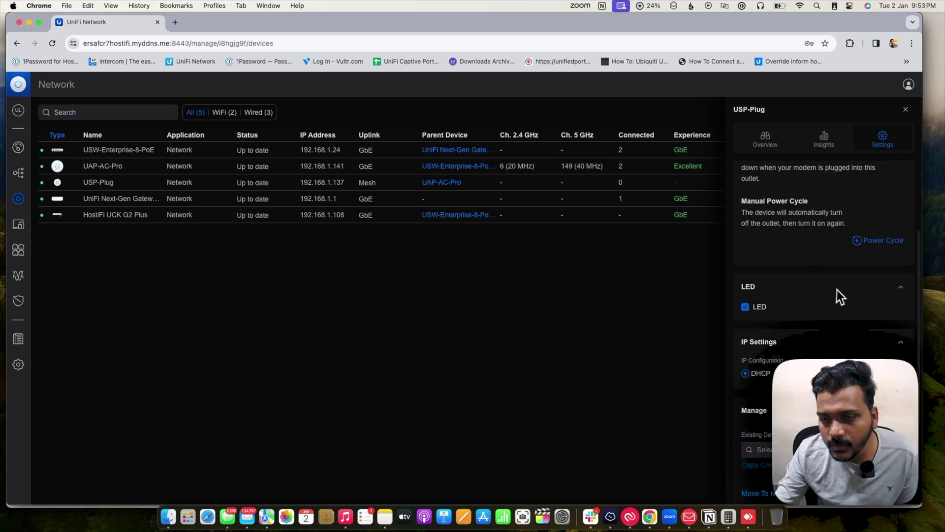
{"action": "scroll", "coordinate": [811, 285], "scroll_direction": "up", "scroll_amount": 4}
{"action": "scroll", "coordinate": [825, 264], "scroll_direction": "down", "scroll_amount": 5}
{"action": "scroll", "coordinate": [824, 288], "scroll_direction": "up", "scroll_amount": 3}
{"action": "scroll", "coordinate": [819, 284], "scroll_direction": "down", "scroll_amount": 5}
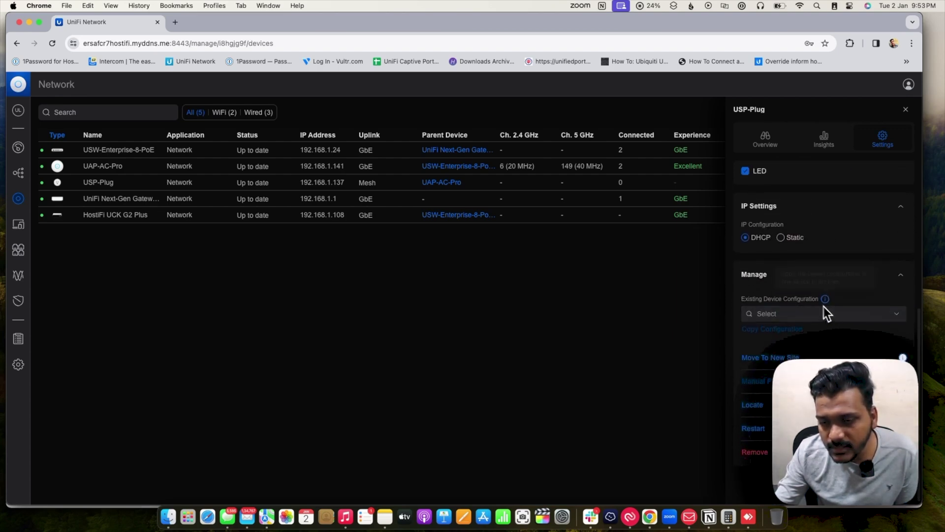
{"action": "scroll", "coordinate": [826, 286], "scroll_direction": "up", "scroll_amount": 5}
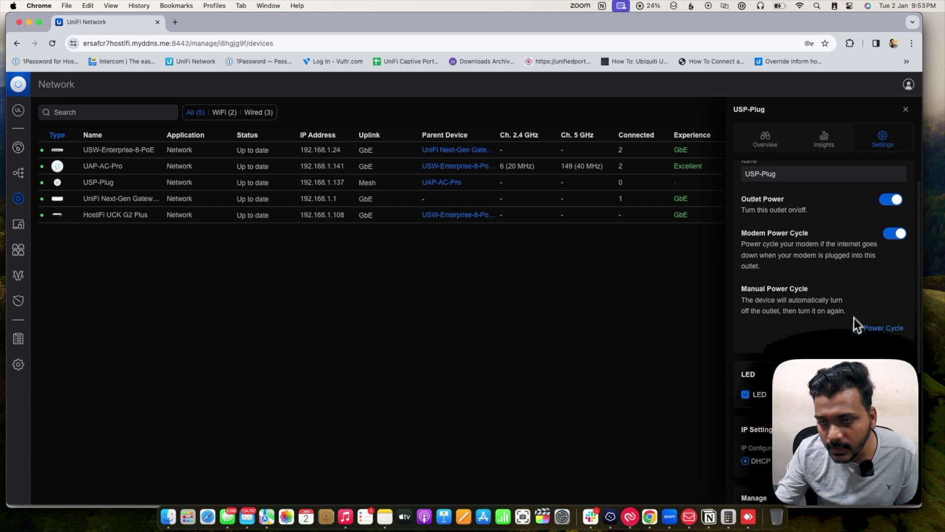
{"action": "left_click", "coordinate": [905, 110]}
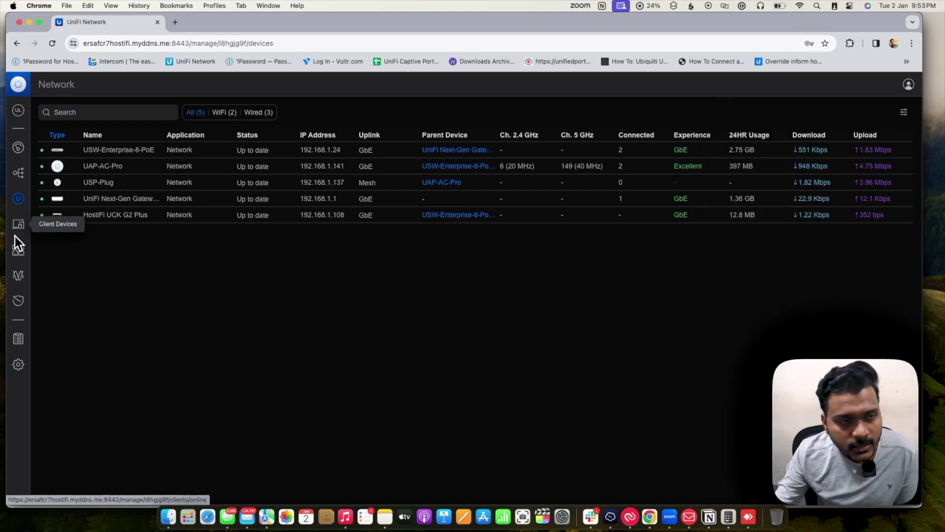
View the traffic flow between devices in the network topology and return to the UniFi device list
{"action": "left_click", "coordinate": [18, 178]}
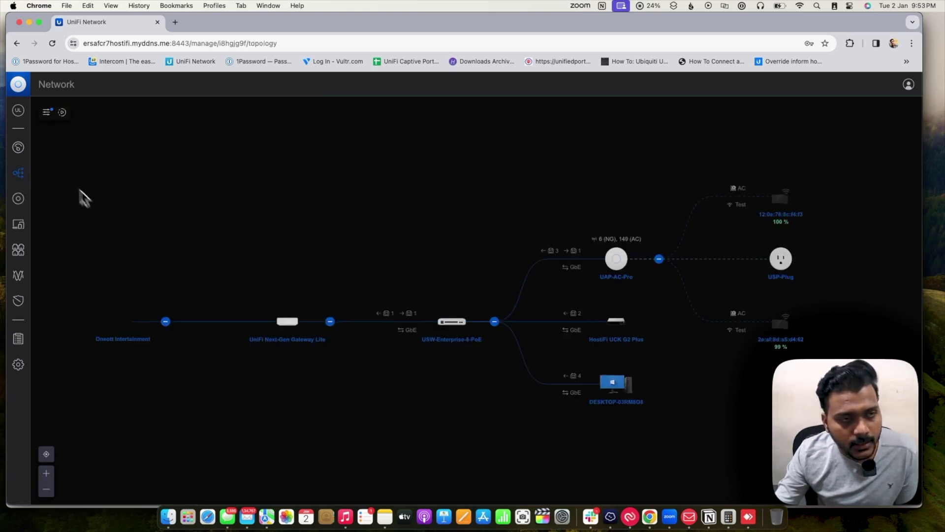
{"action": "left_click", "coordinate": [62, 113]}
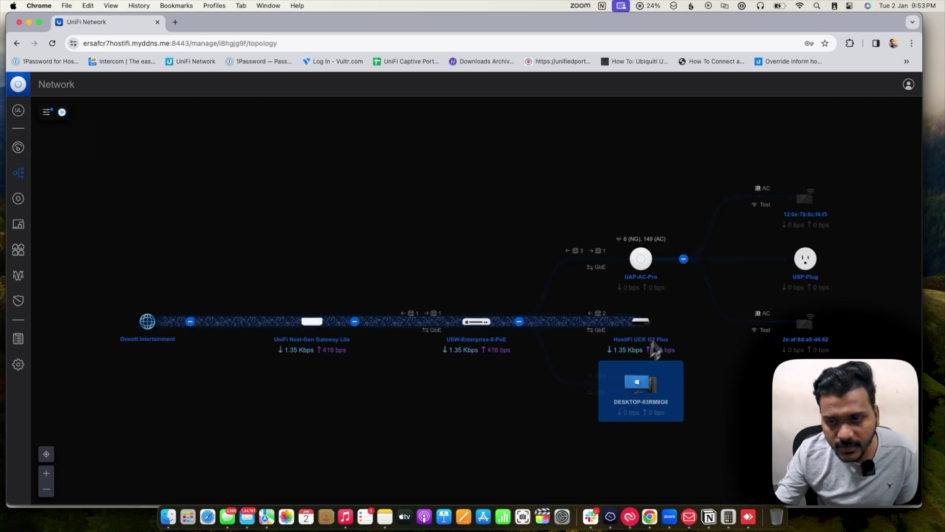
{"action": "left_click", "coordinate": [19, 199]}
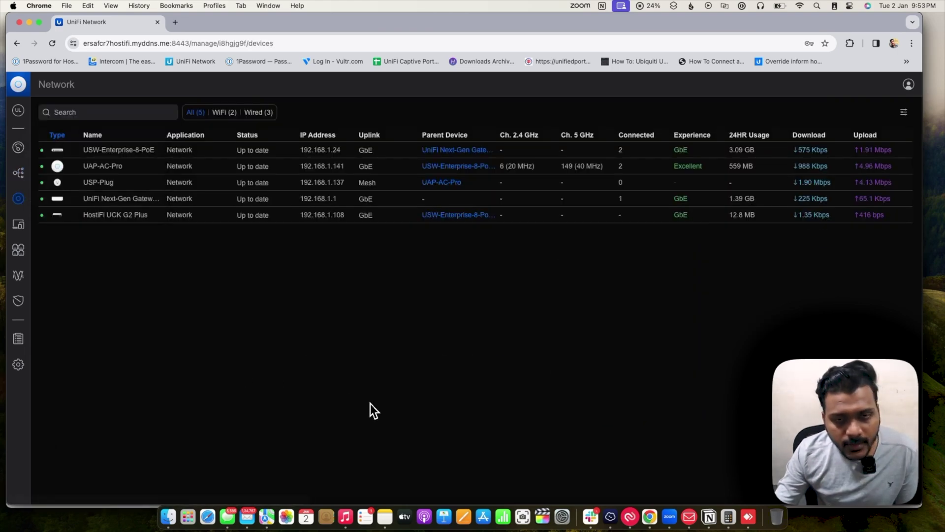